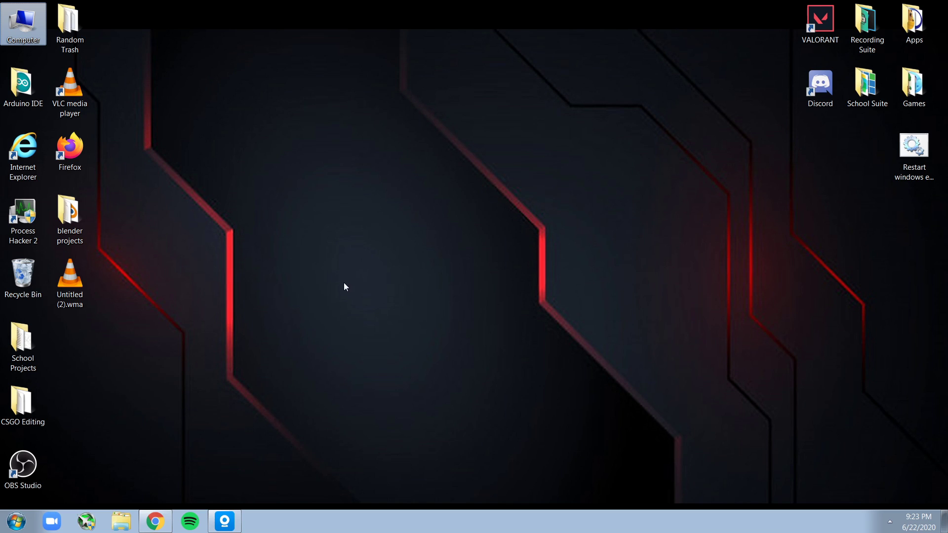
# Browse the School Suite Zoom and Microsoft Teams shortcuts, then return to the v380 image search.
pyautogui.doubleClick(866, 85)
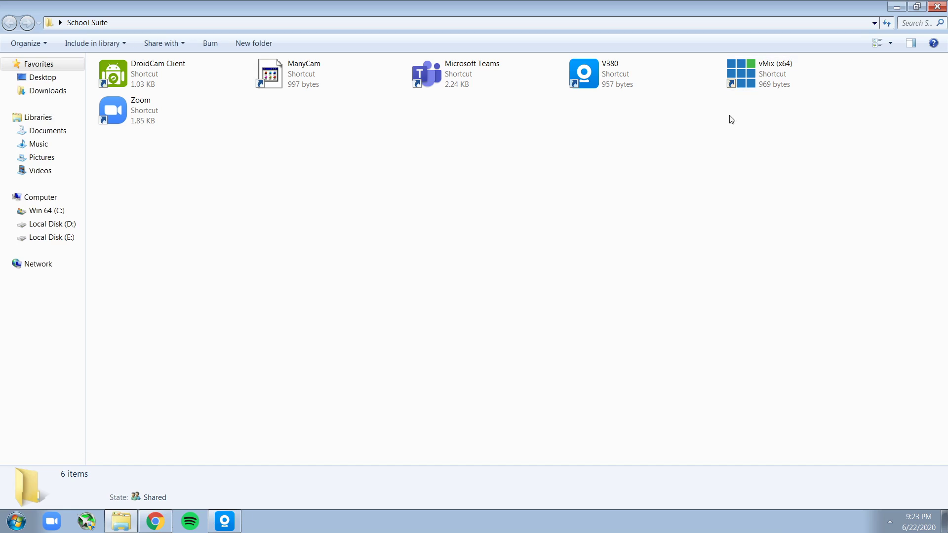
pyautogui.click(217, 118)
pyautogui.click(537, 81)
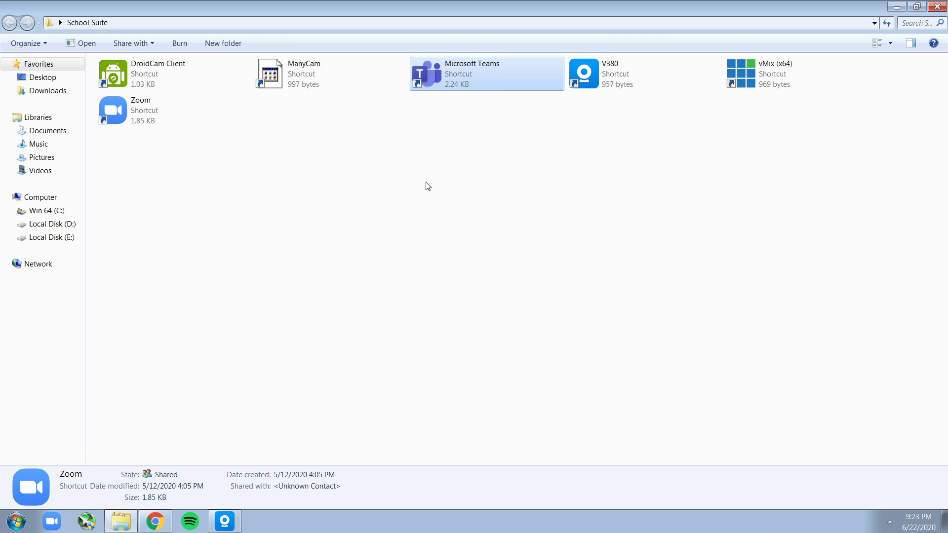
pyautogui.click(937, 6)
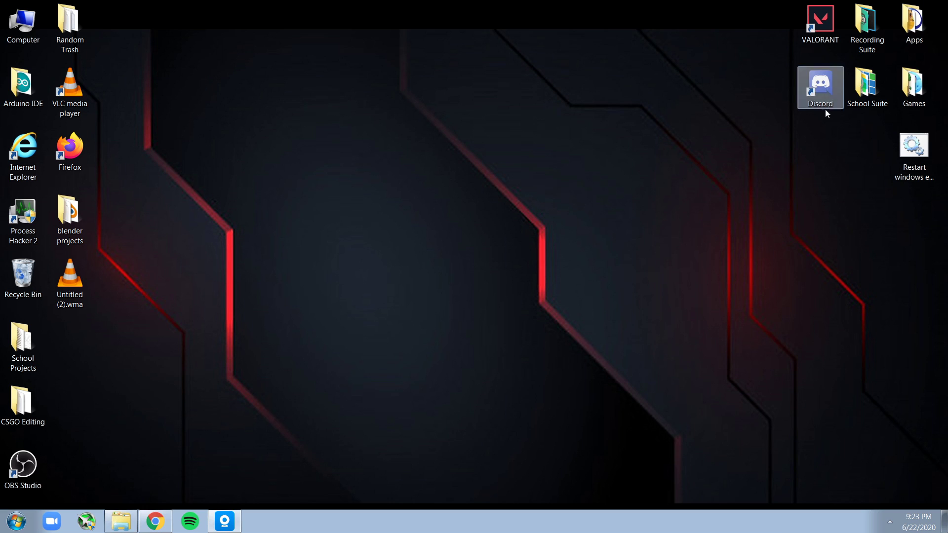
pyautogui.click(155, 521)
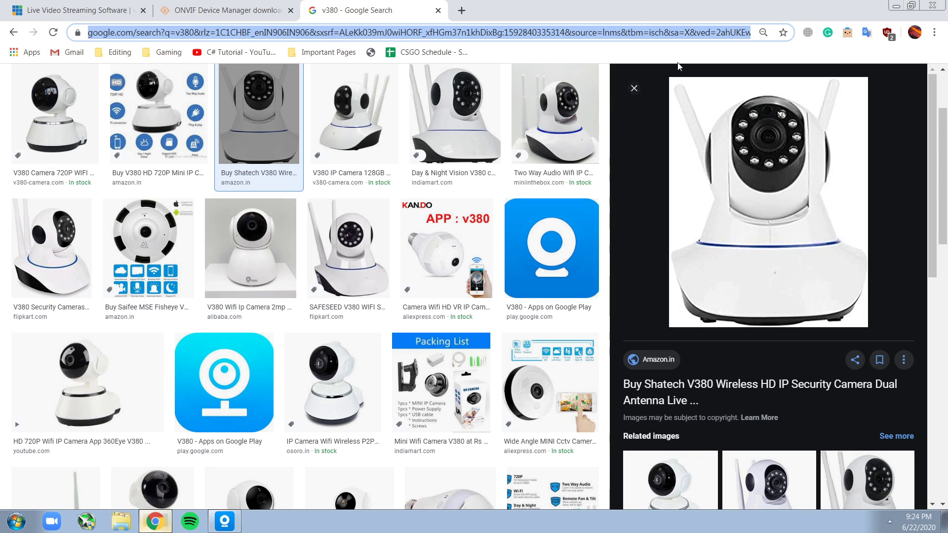
pyautogui.click(224, 522)
# Open the camera's live feed in the first V380 view and select it.
pyautogui.moveTo(393, 53); pyautogui.dragTo(440, 69)
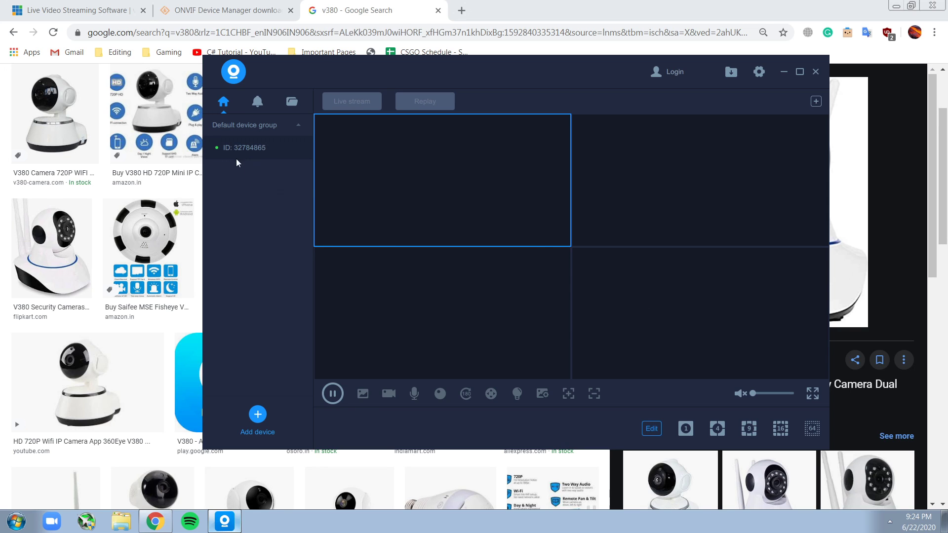
pyautogui.doubleClick(262, 154)
pyautogui.moveTo(474, 79); pyautogui.dragTo(434, 90)
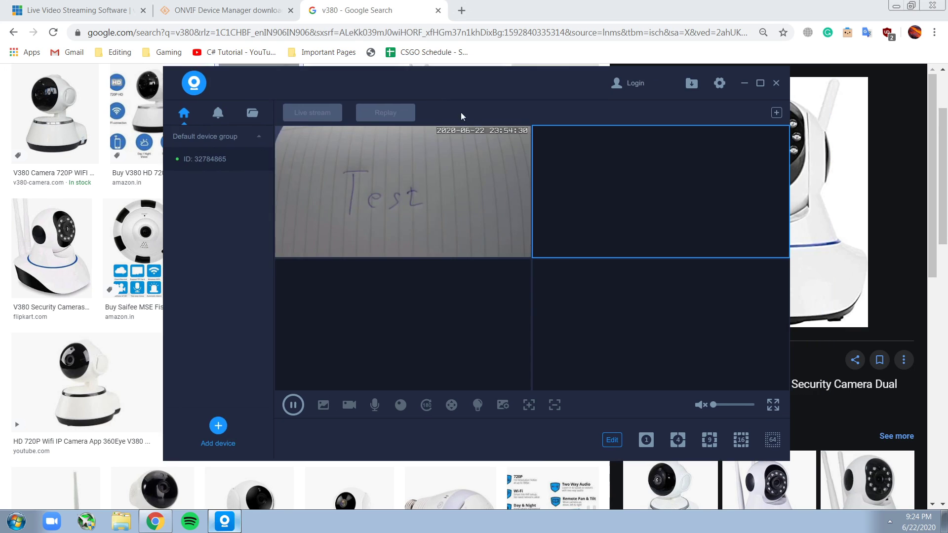
pyautogui.click(400, 170)
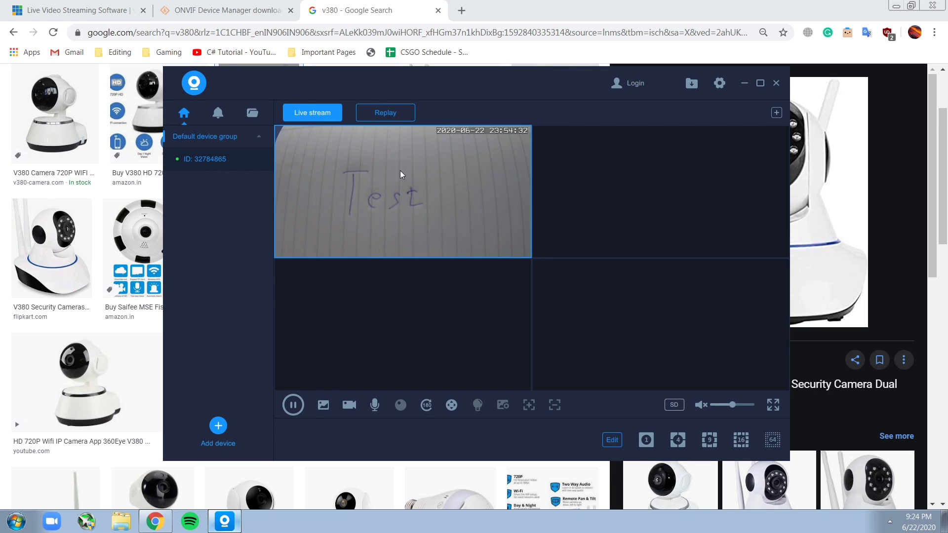
# Enable PTZ, tilt the camera down, stop the feed and close V380.
pyautogui.click(451, 405)
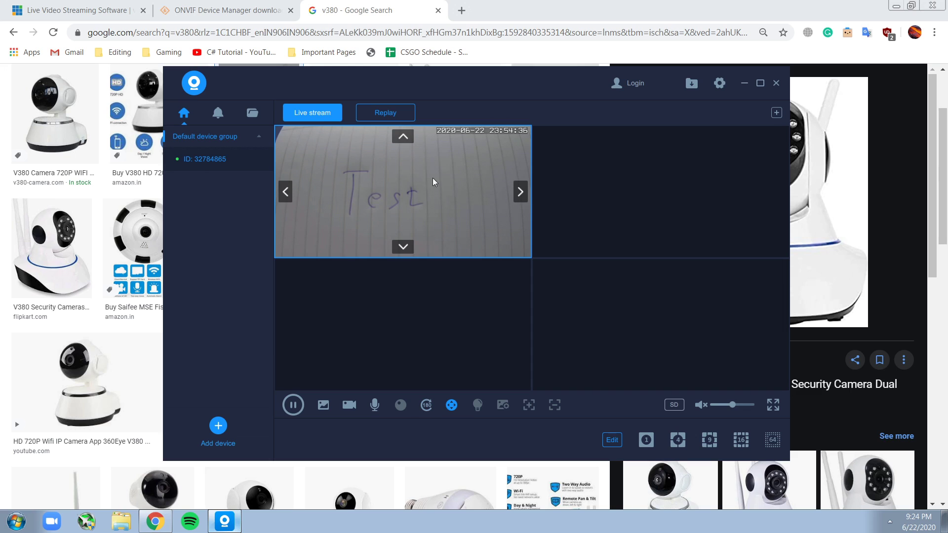
pyautogui.click(401, 252)
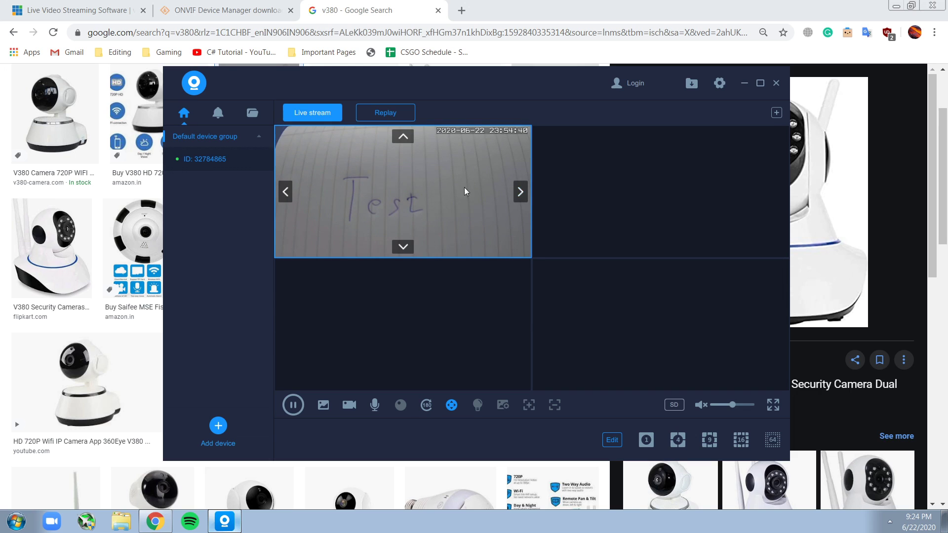
pyautogui.click(233, 159)
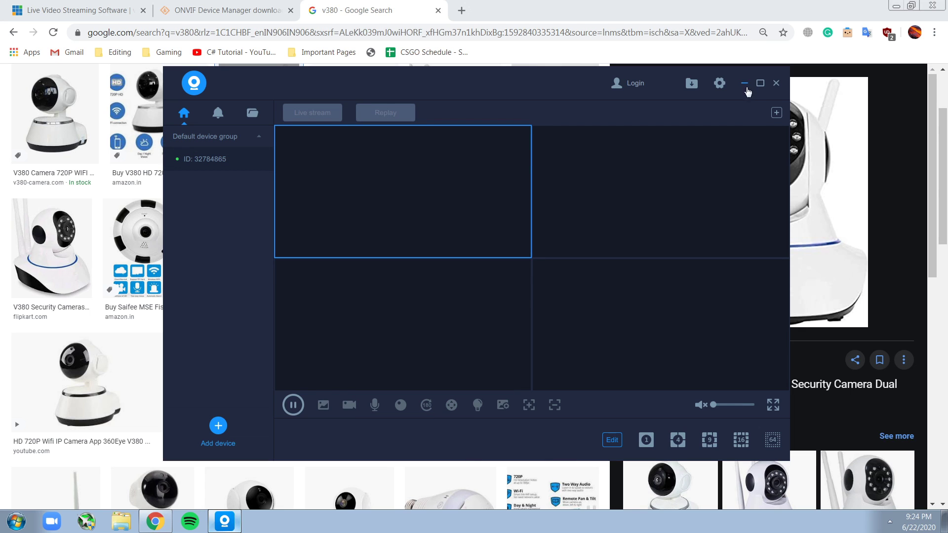
pyautogui.click(776, 83)
# From the desktop, reopen School Suite, check the V380 shortcut, then put the folder away.
pyautogui.press('super+d')
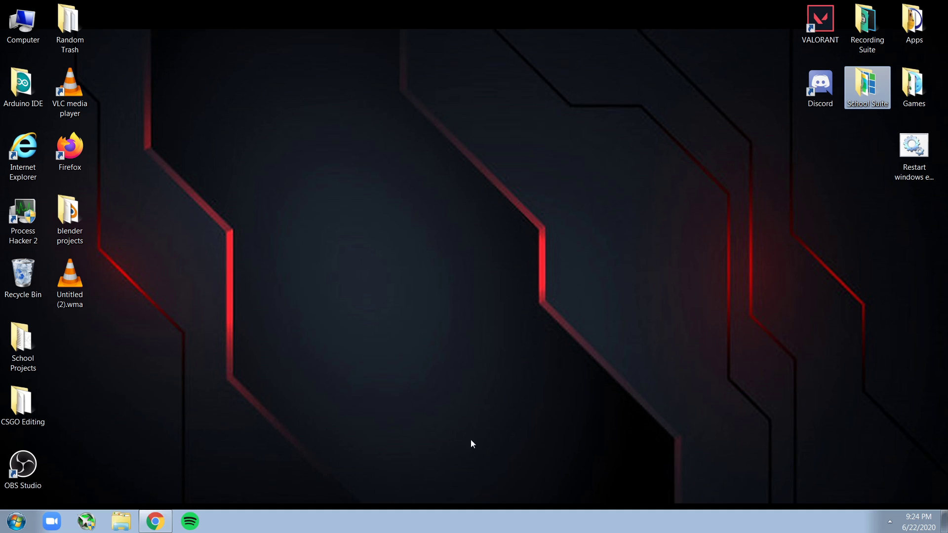
pyautogui.doubleClick(877, 91)
pyautogui.click(644, 72)
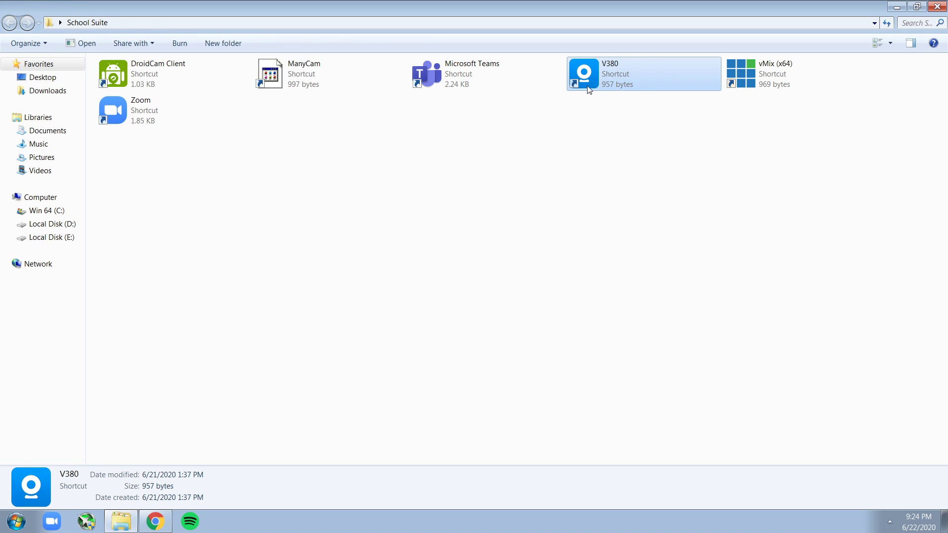
pyautogui.click(584, 192)
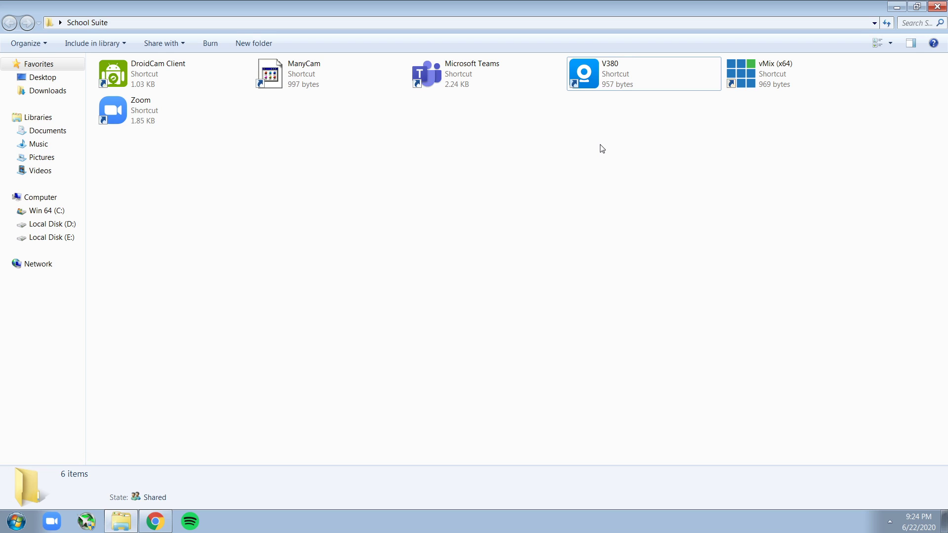
pyautogui.moveTo(785, 208); pyautogui.dragTo(341, 96)
pyautogui.moveTo(845, 216); pyautogui.dragTo(712, 184)
pyautogui.click(896, 7)
# Start the ONVIF Device Manager download from its SourceForge page.
pyautogui.click(155, 521)
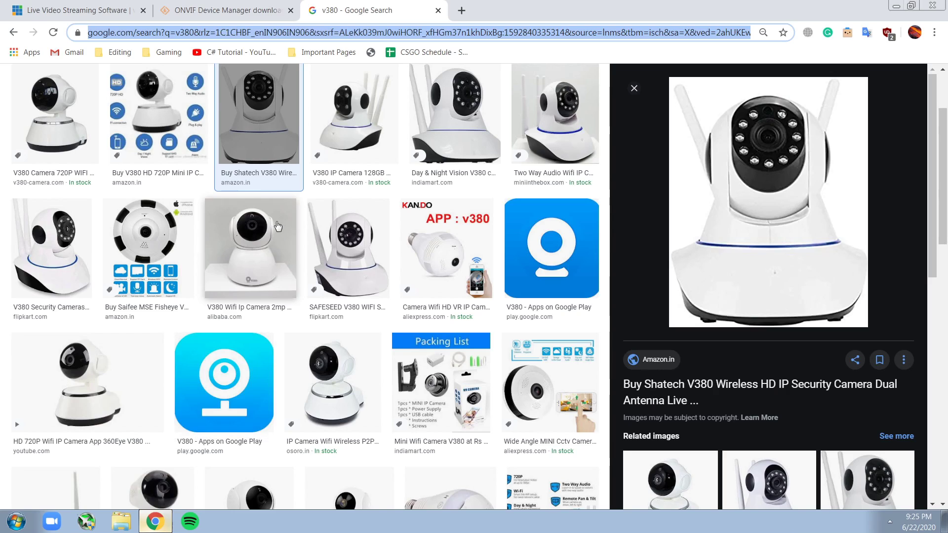
pyautogui.click(197, 6)
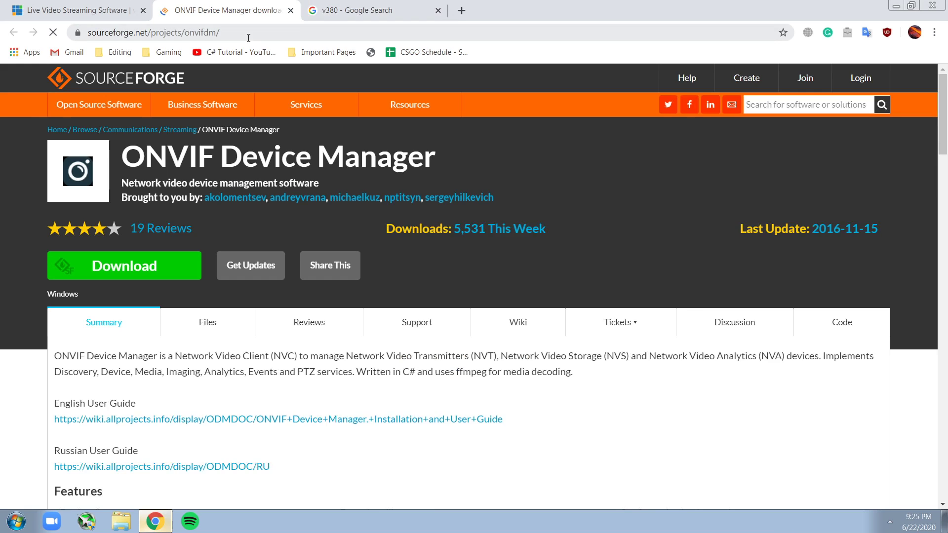
pyautogui.scroll(-4, 375, 237)
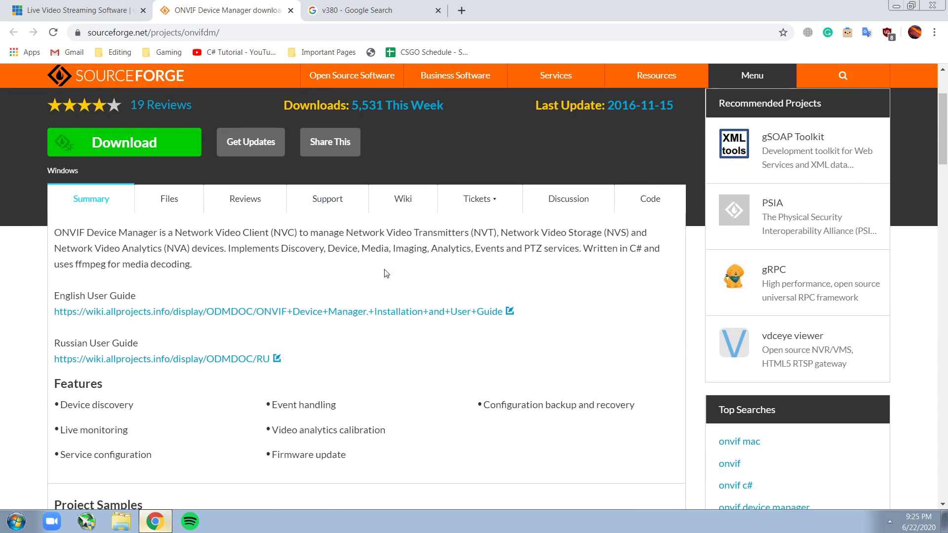
pyautogui.scroll(4, 380, 267)
pyautogui.click(183, 32)
pyautogui.moveTo(247, 32); pyautogui.dragTo(83, 32)
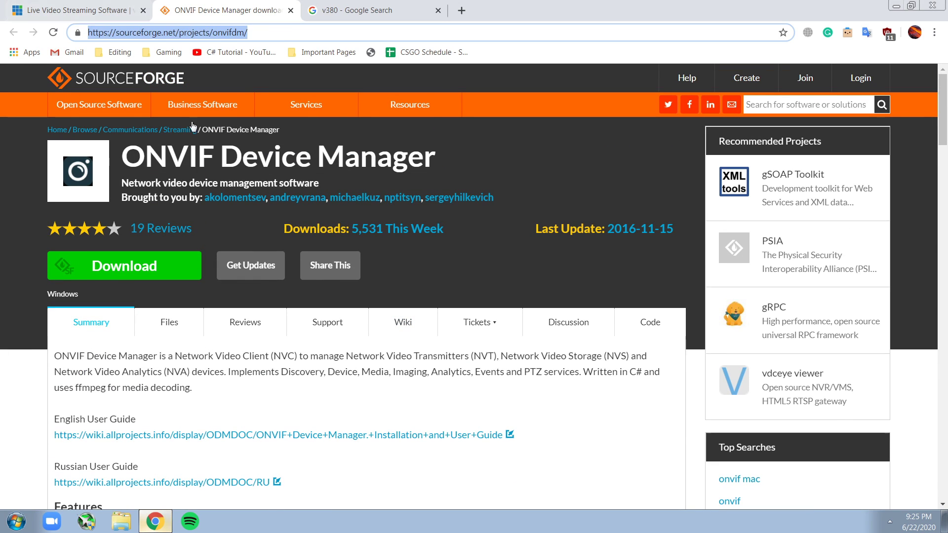
pyautogui.moveTo(202, 104)
pyautogui.click(211, 145)
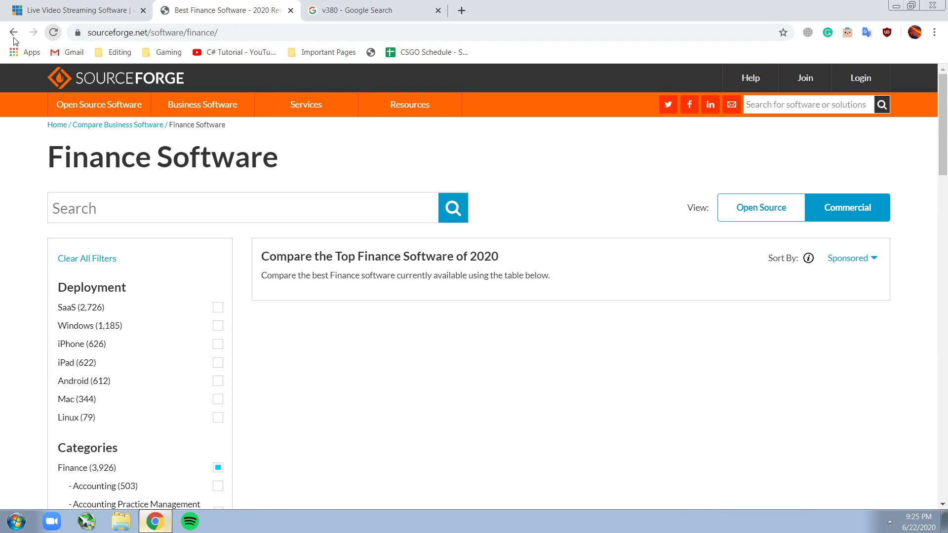
pyautogui.hotkey('alt', 'Left')
pyautogui.click(150, 267)
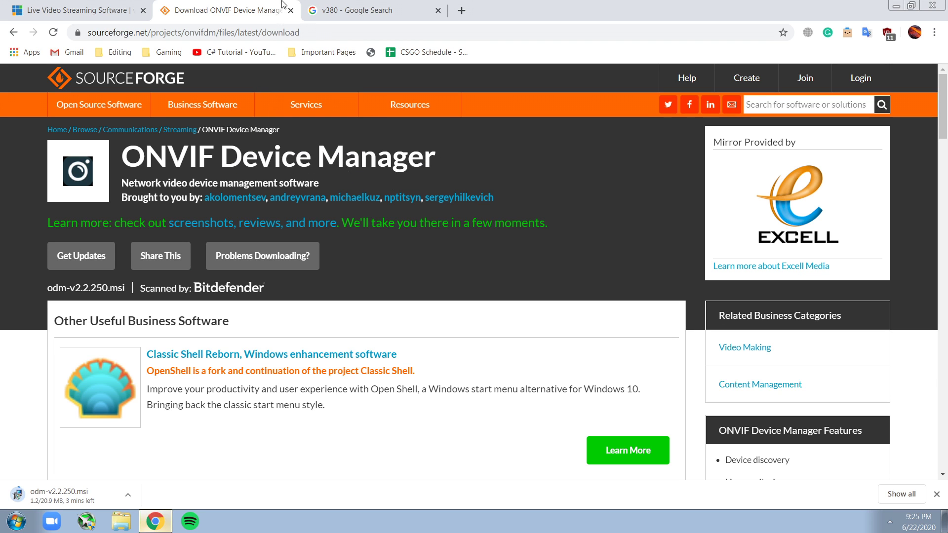
# Cancel the odm-v2.2.250.msi download and minimize Chrome.
pyautogui.click(421, 11)
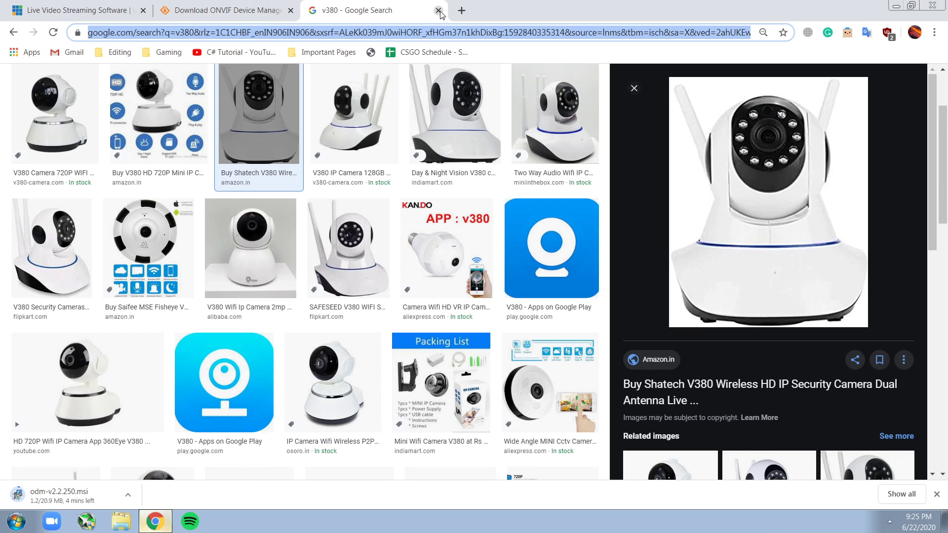
pyautogui.scroll(3, 439, 276)
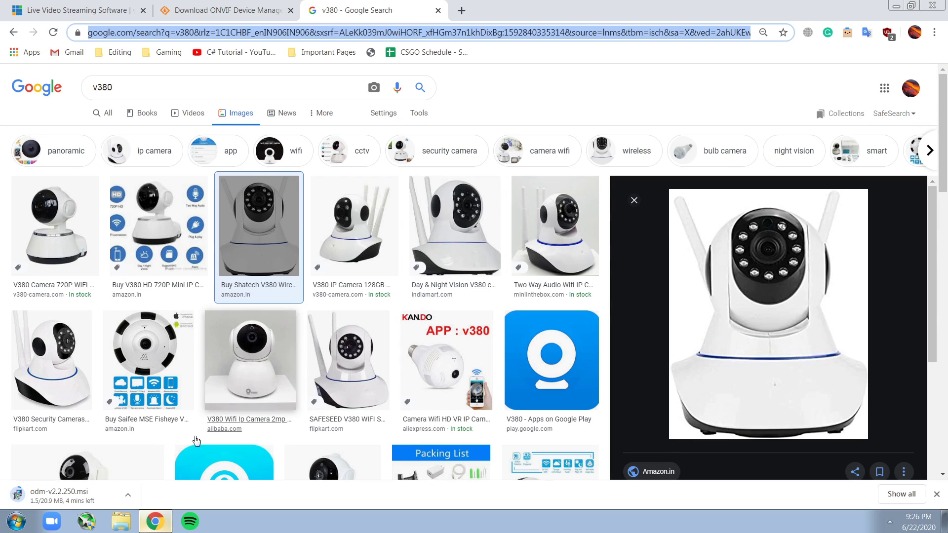
pyautogui.click(128, 495)
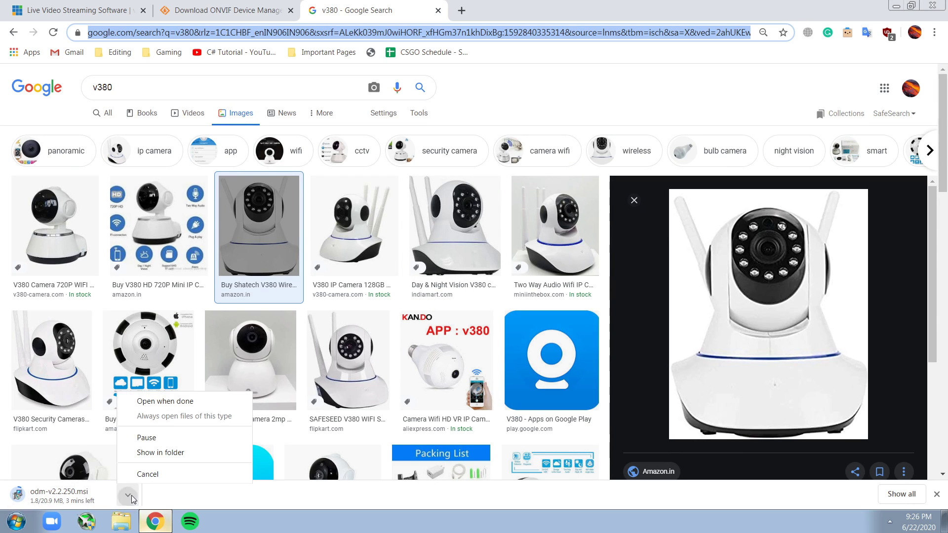
pyautogui.click(148, 475)
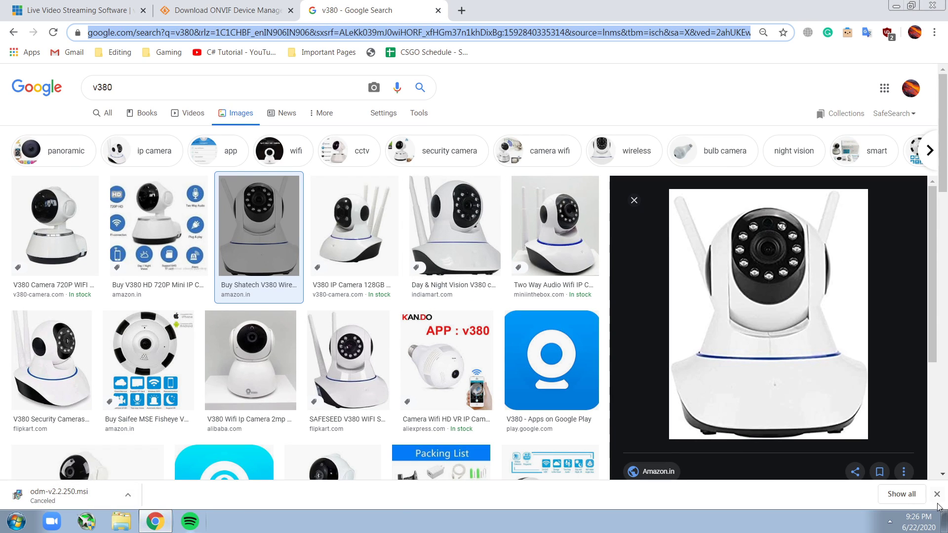
pyautogui.click(943, 523)
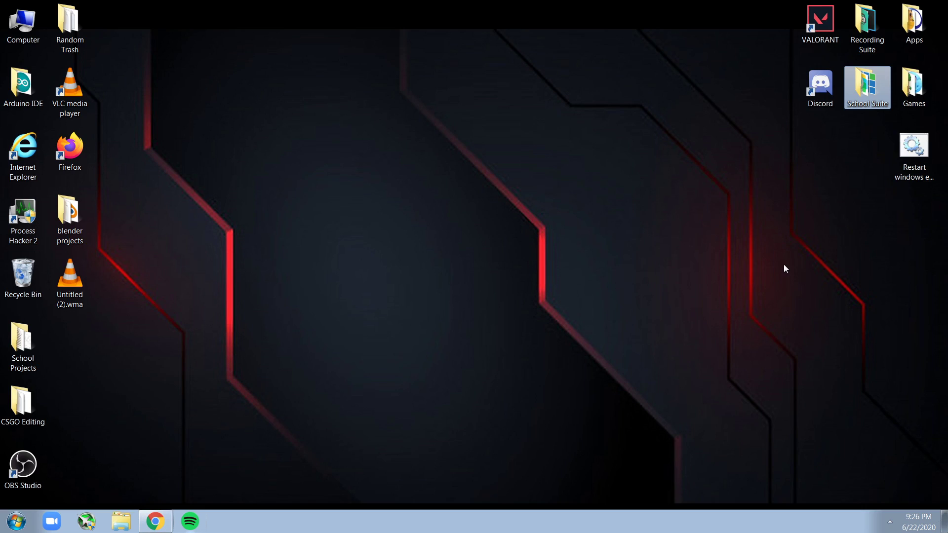
# Find ONVIF Device Manager by searching 'onvif', launch it and allow it to run.
pyautogui.doubleClick(886, 85)
pyautogui.click(936, 5)
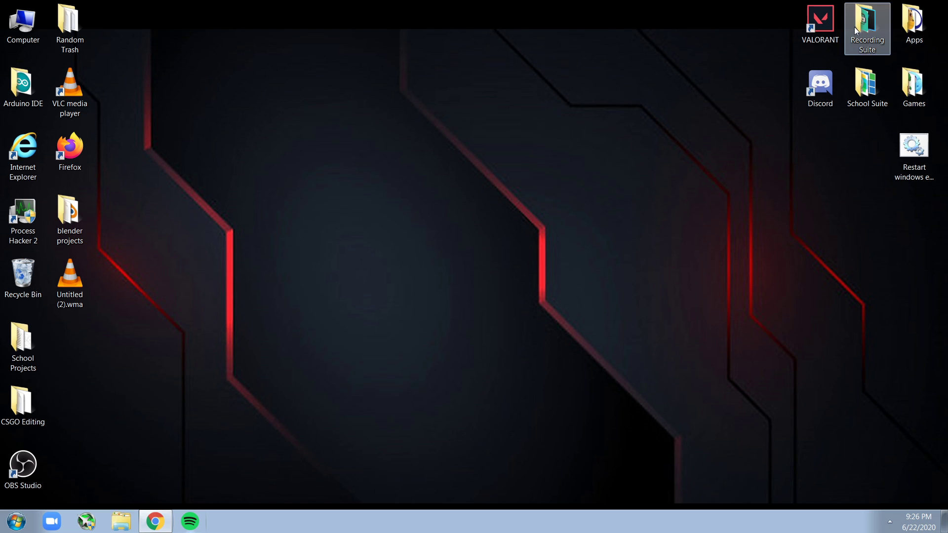
pyautogui.click(14, 522)
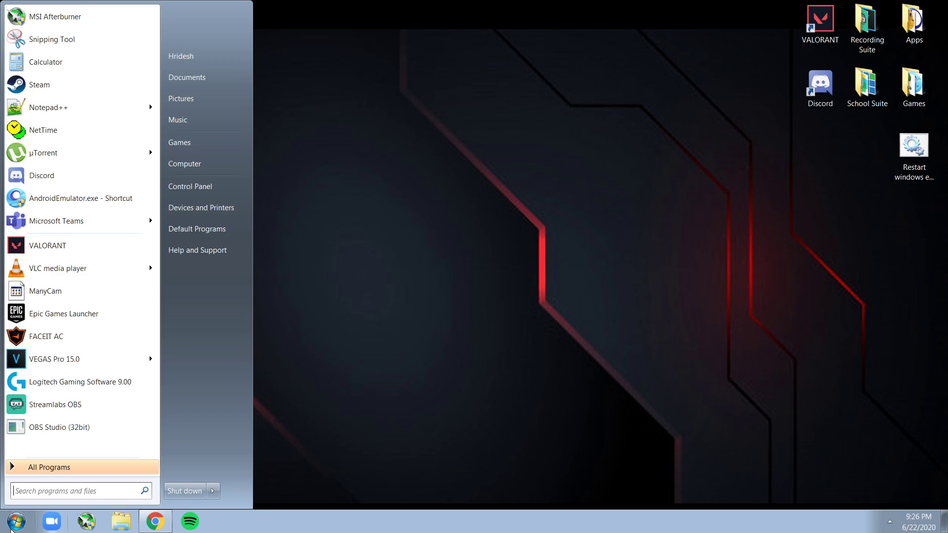
pyautogui.write('onvif')
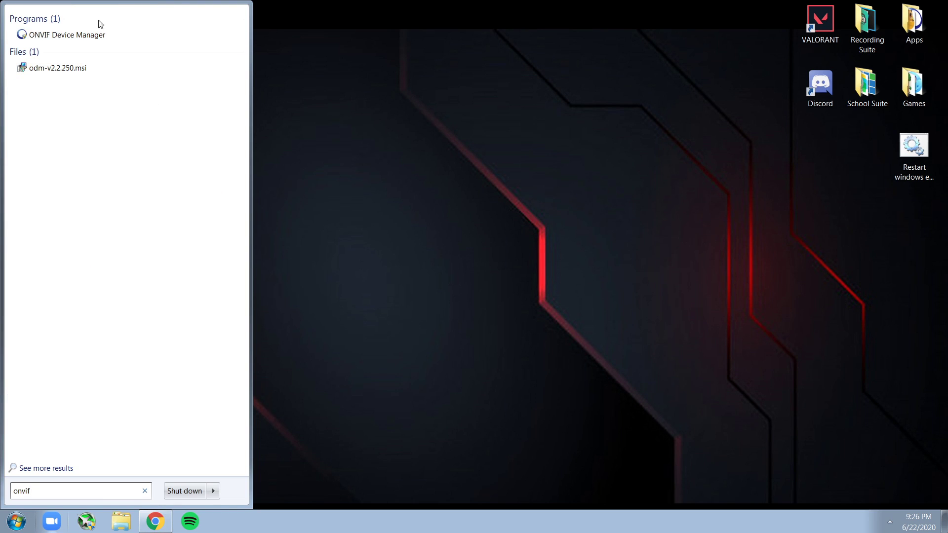
pyautogui.click(93, 33)
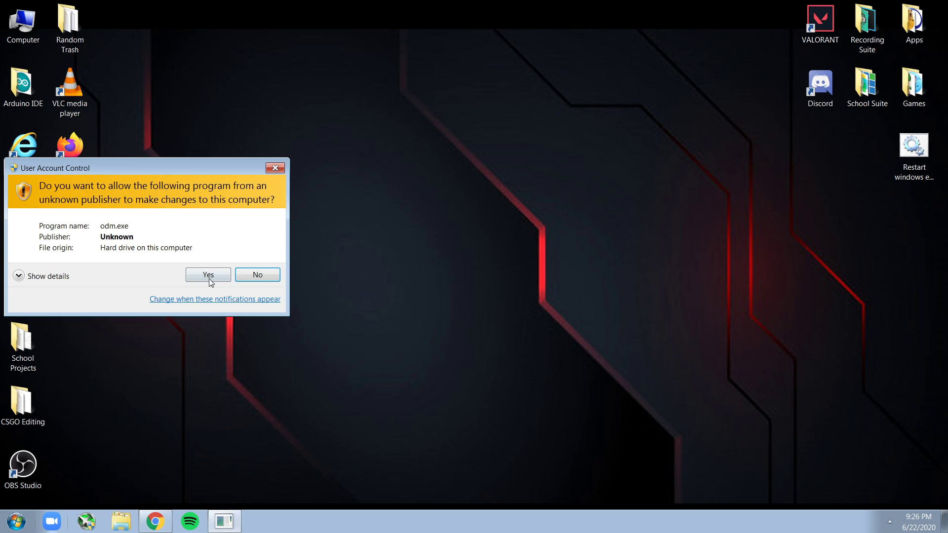
pyautogui.click(204, 276)
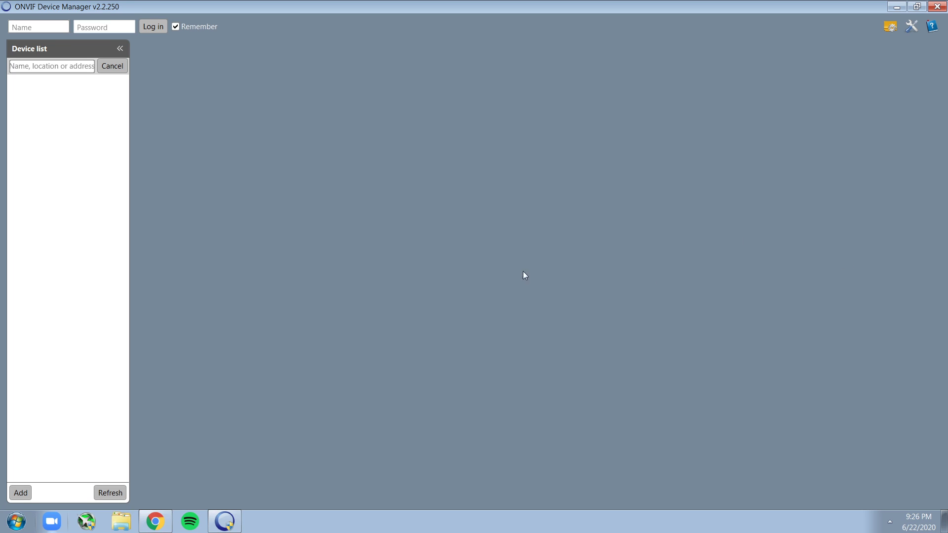
# Move Chrome after Spotify on the taskbar and refocus the device manager's login fields.
pyautogui.click(42, 28)
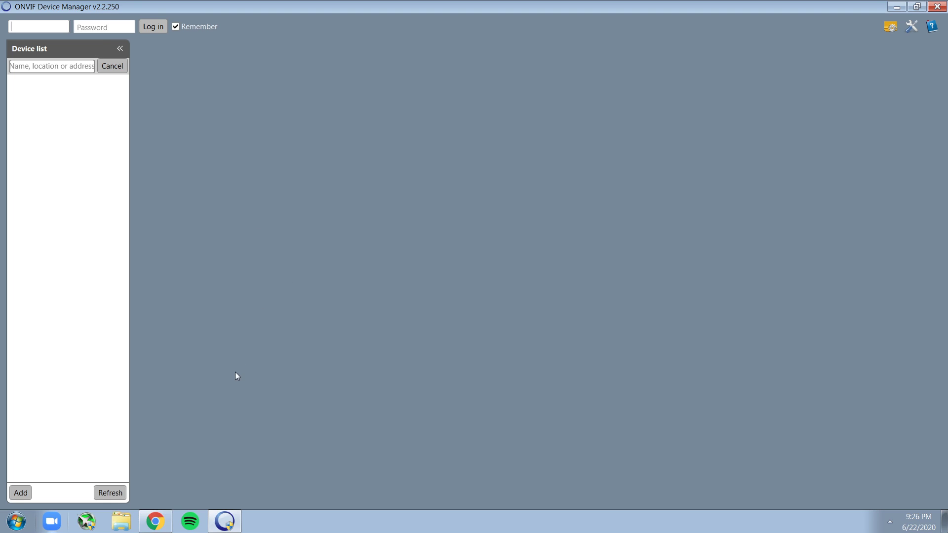
pyautogui.moveTo(155, 521); pyautogui.dragTo(190, 521)
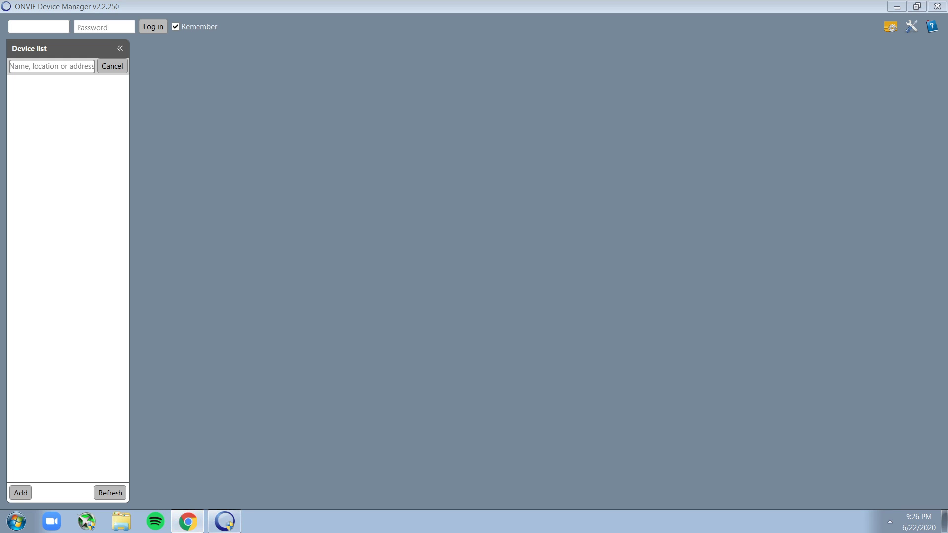
pyautogui.click(113, 237)
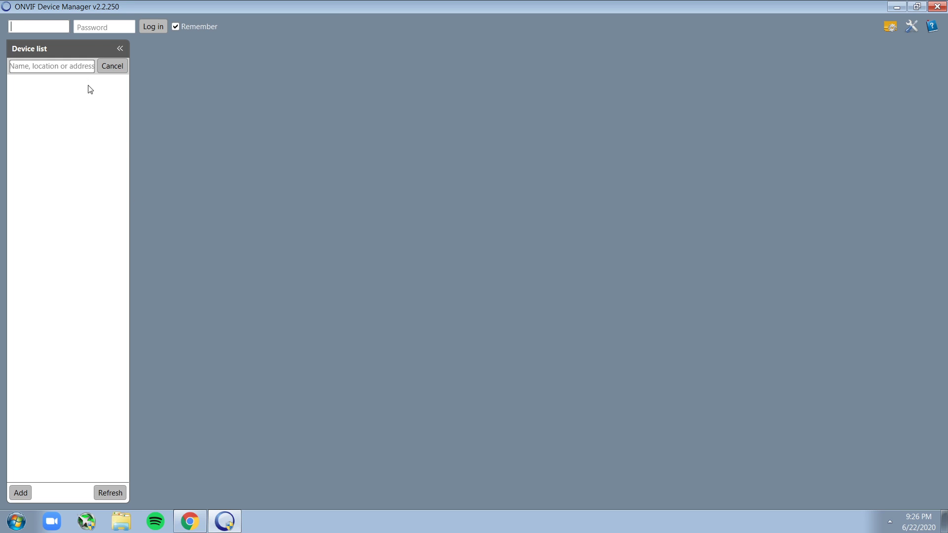
# Connect to the nokia link wireless network from the tray.
pyautogui.press('Tab')
pyautogui.click(890, 521)
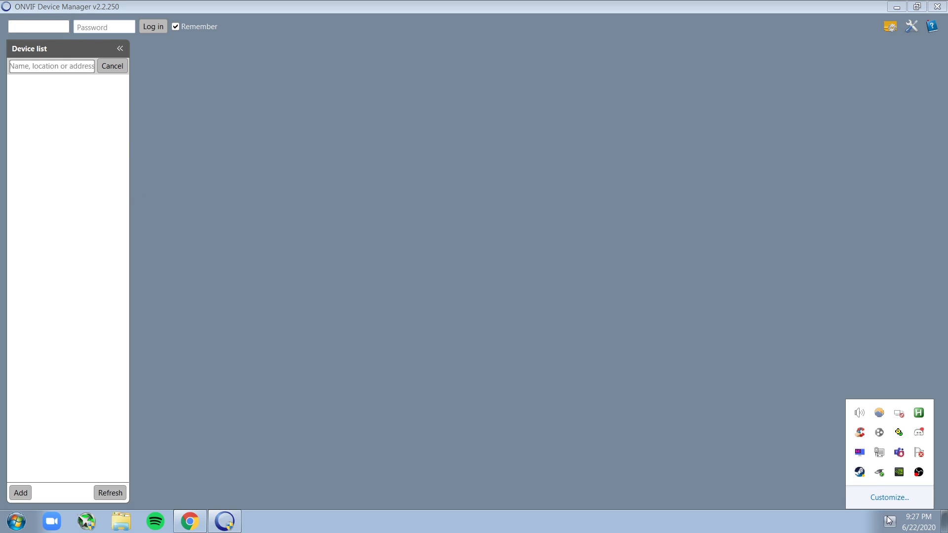
pyautogui.click(878, 452)
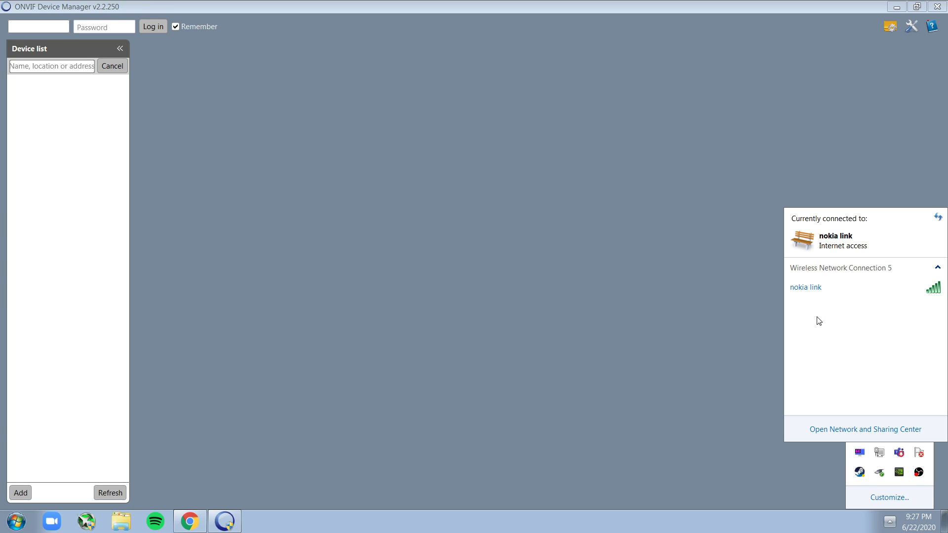
pyautogui.doubleClick(845, 289)
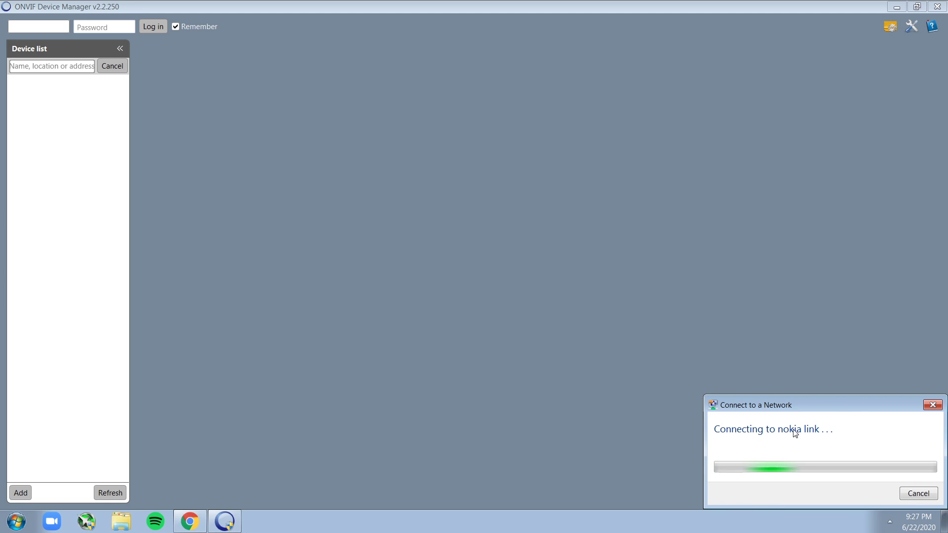
pyautogui.click(889, 522)
pyautogui.click(677, 365)
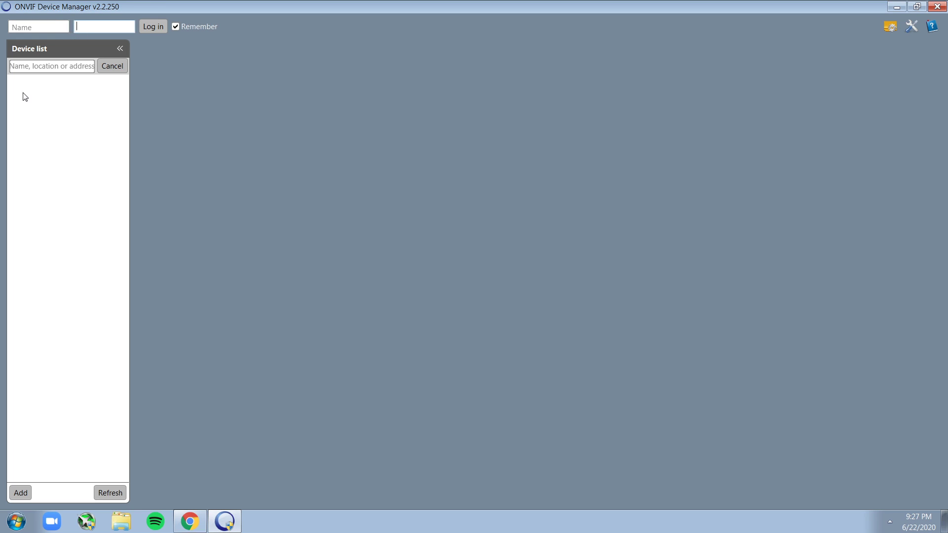
pyautogui.click(119, 496)
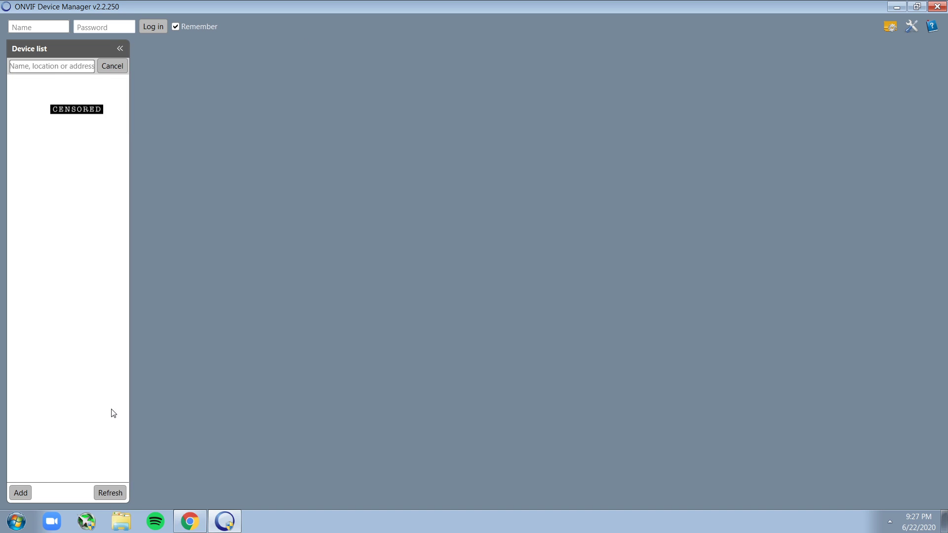
pyautogui.click(77, 126)
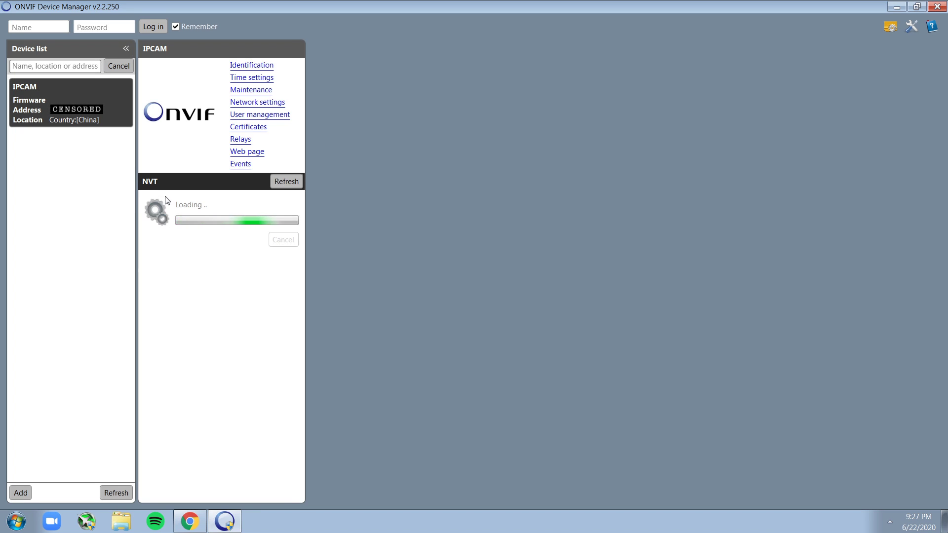
# Play the IPCAM live video, select its entire RTSP stream address, and close the device manager.
pyautogui.click(245, 217)
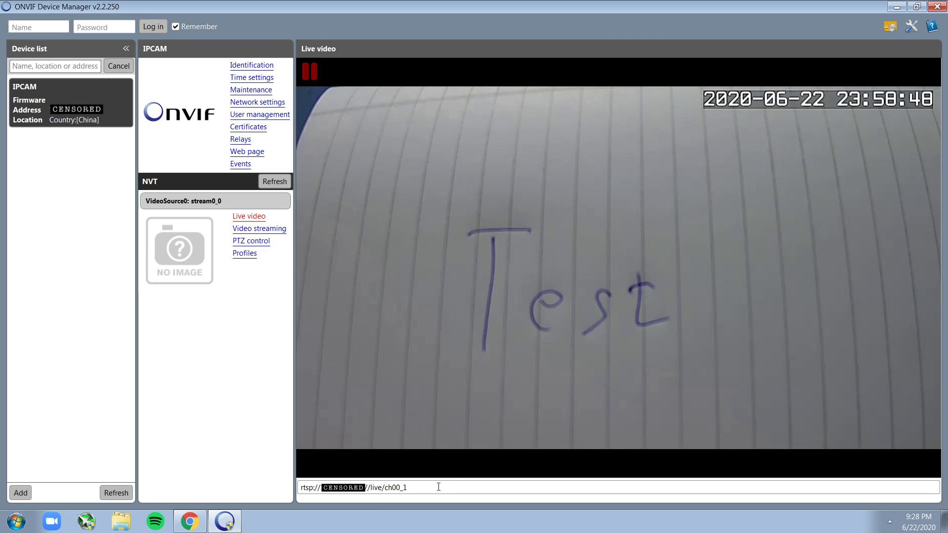
pyautogui.moveTo(439, 488); pyautogui.dragTo(295, 487)
pyautogui.press('super+c')
pyautogui.moveTo(408, 488); pyautogui.dragTo(302, 491)
pyautogui.click(362, 489)
pyautogui.moveTo(311, 489); pyautogui.dragTo(313, 488)
pyautogui.moveTo(320, 489); pyautogui.dragTo(380, 489)
pyautogui.moveTo(433, 489); pyautogui.dragTo(277, 487)
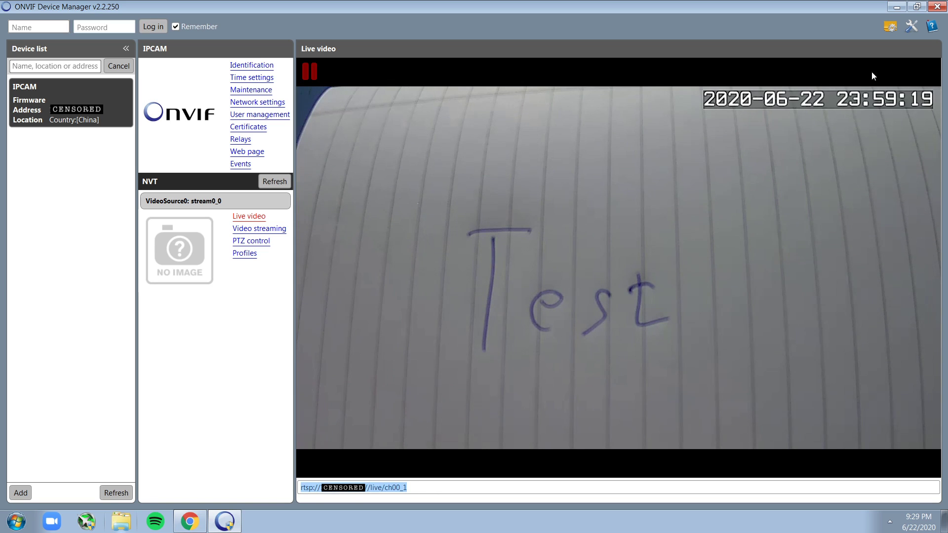
pyautogui.click(937, 7)
# Create a New Text Document on the desktop and open it.
pyautogui.rightClick(524, 127)
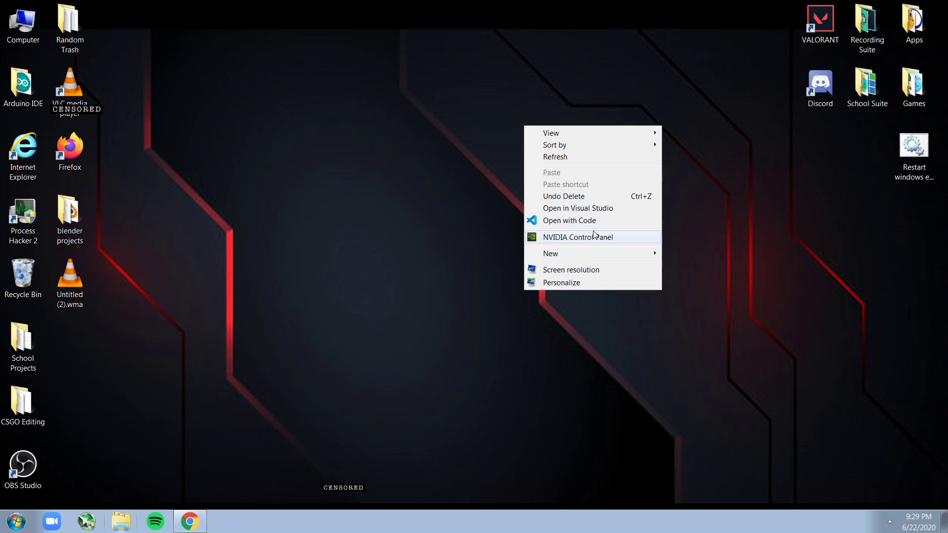
pyautogui.moveTo(595, 253)
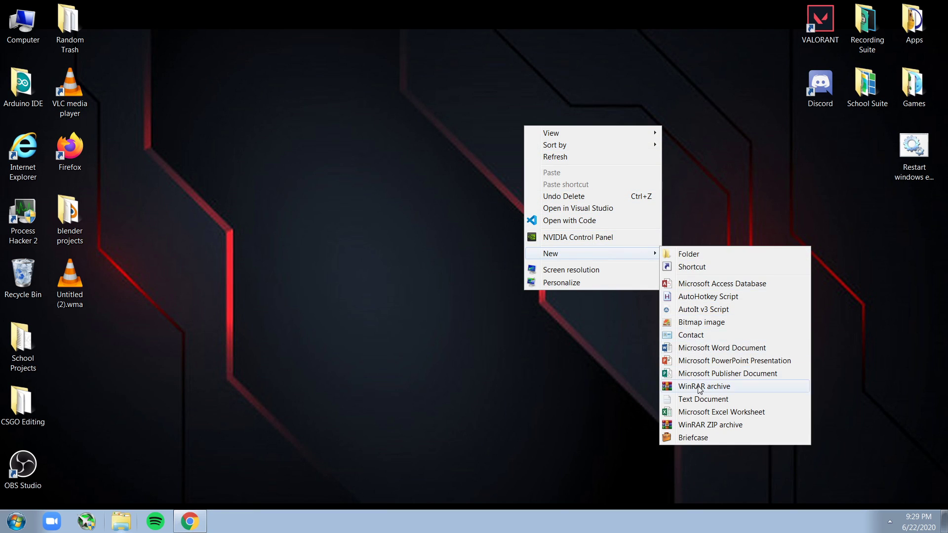
pyautogui.click(703, 398)
pyautogui.doubleClick(541, 175)
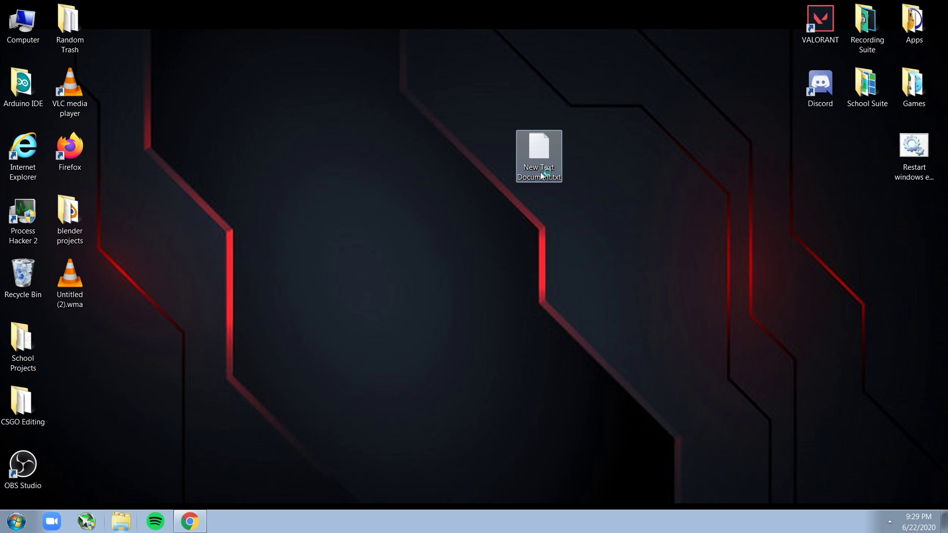
# Skip the Notepad++ update, paste the RTSP address into the file, and close Notepad++.
pyautogui.click(558, 296)
pyautogui.rightClick(259, 101)
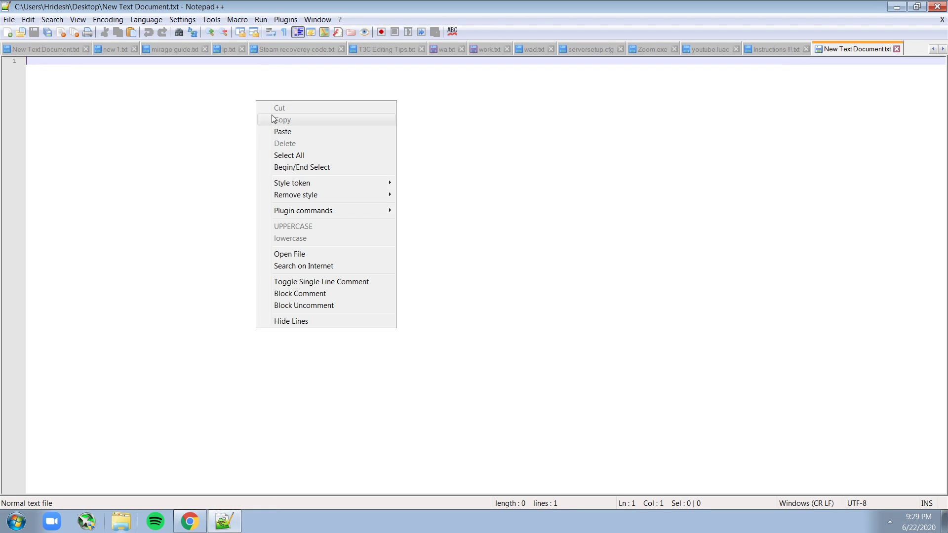
pyautogui.click(299, 131)
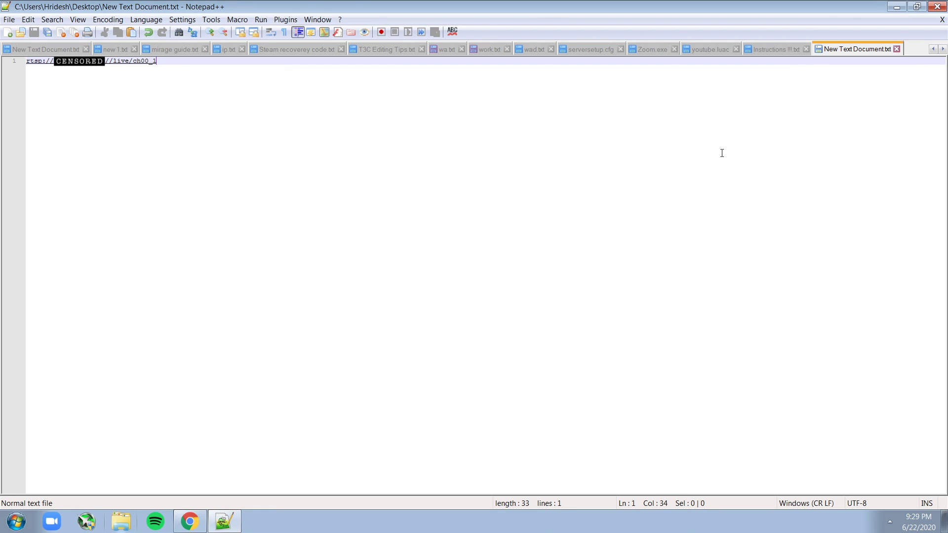
pyautogui.click(936, 6)
pyautogui.click(889, 521)
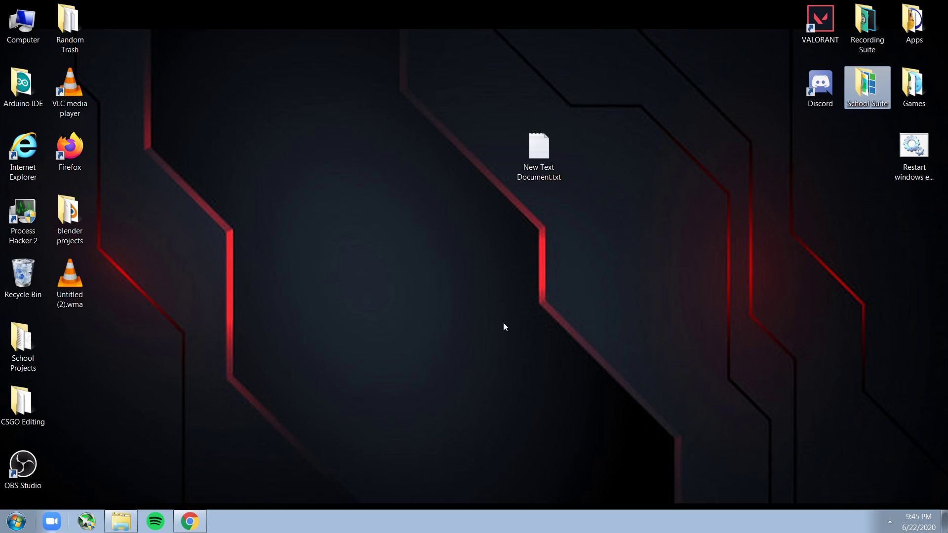
# Open the School Suite folder and compare the vMix (x64) and ManyCam shortcuts.
pyautogui.press('Return')
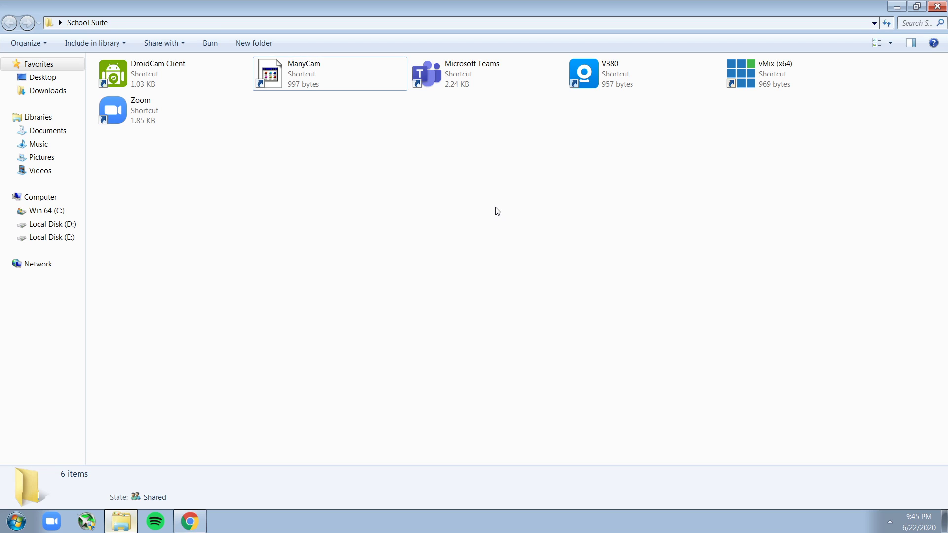
pyautogui.click(768, 74)
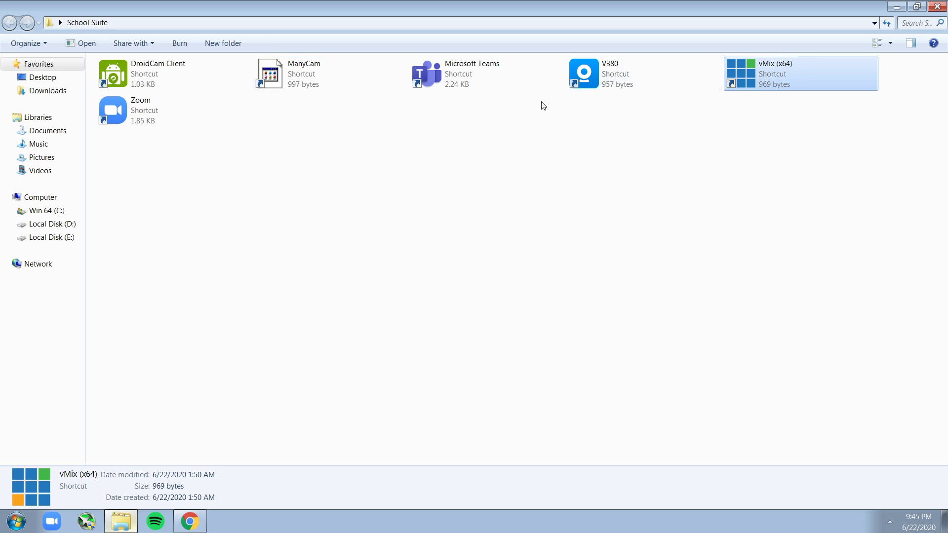
pyautogui.click(336, 84)
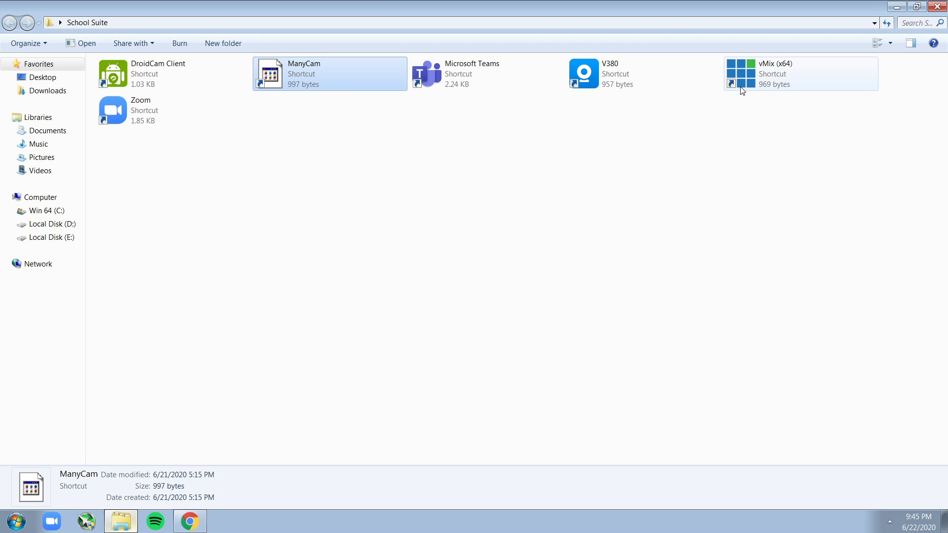
pyautogui.click(762, 68)
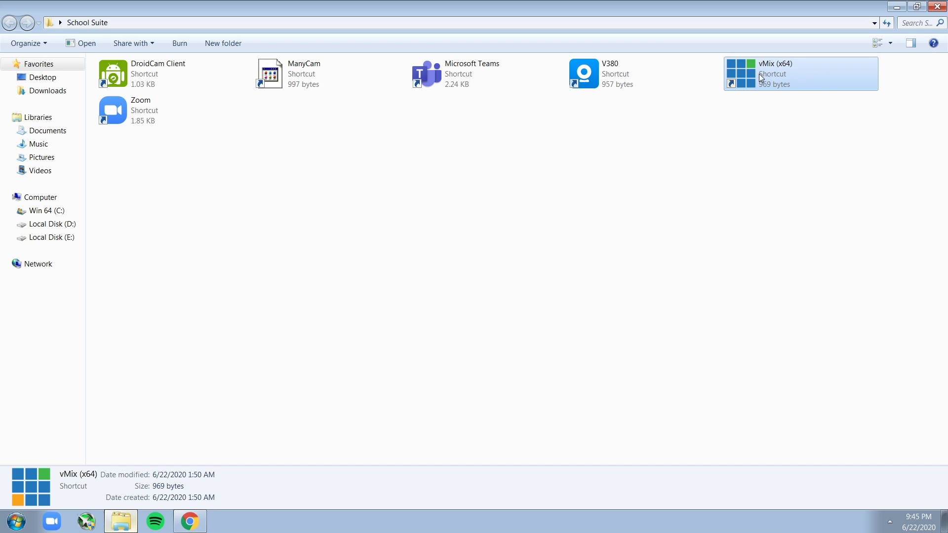
pyautogui.click(340, 87)
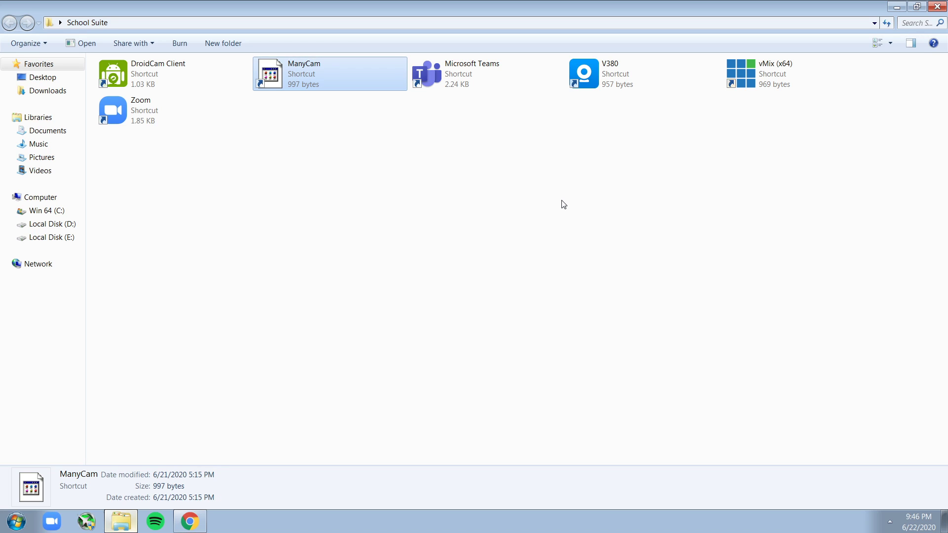
pyautogui.click(768, 79)
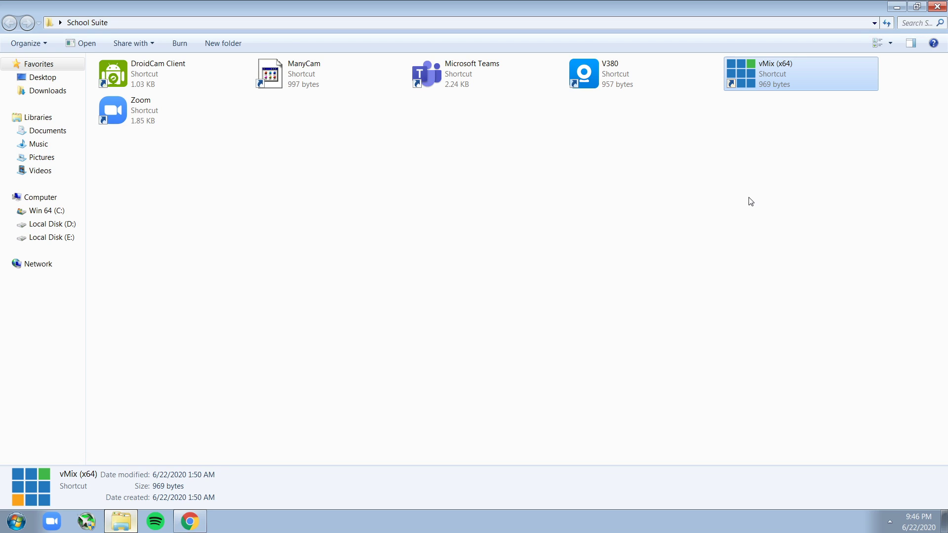
pyautogui.click(320, 92)
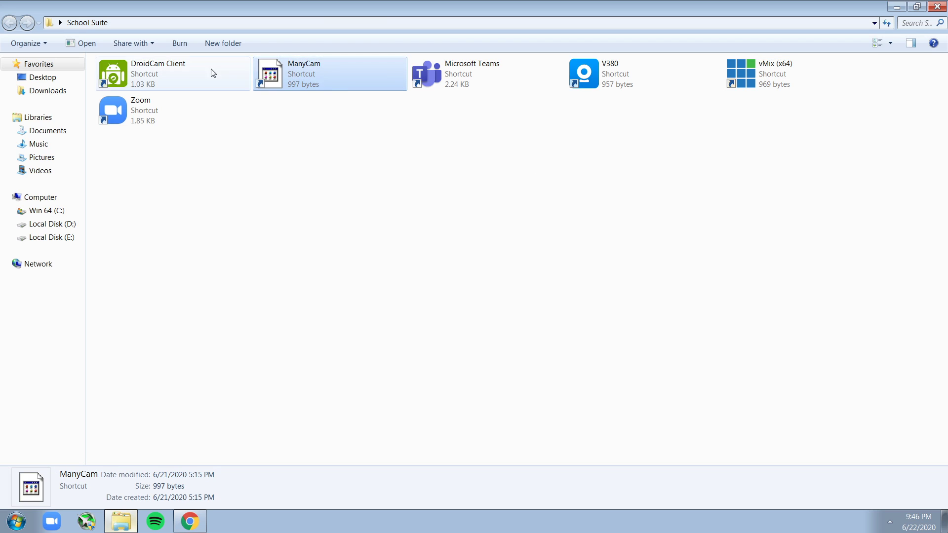
# Check the DroidCam Client and ManyCam shortcuts, then launch vMix (x64).
pyautogui.click(203, 82)
pyautogui.click(298, 69)
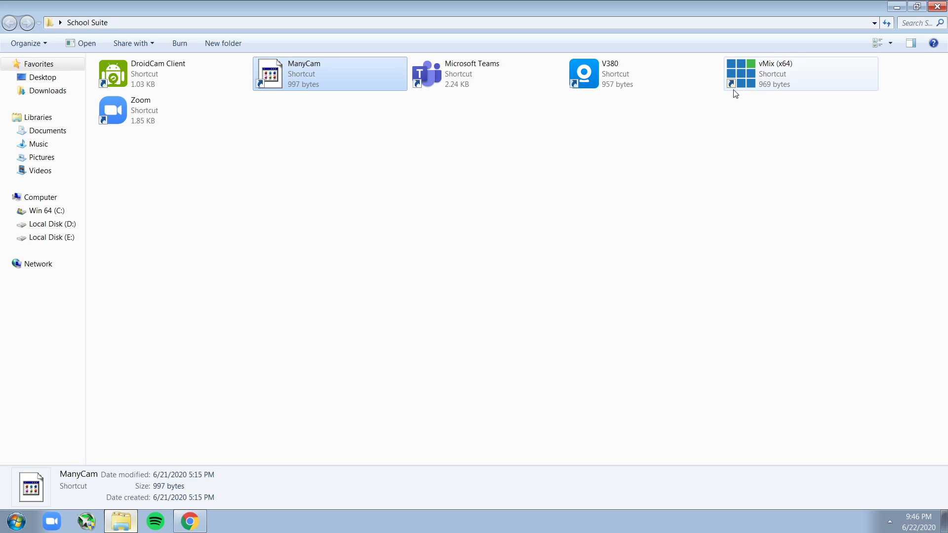
pyautogui.doubleClick(765, 73)
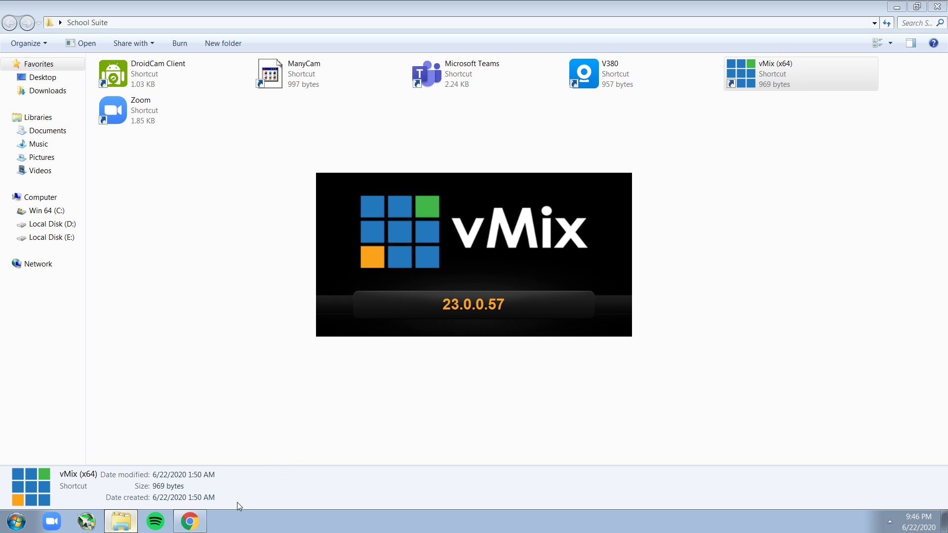
pyautogui.click(203, 525)
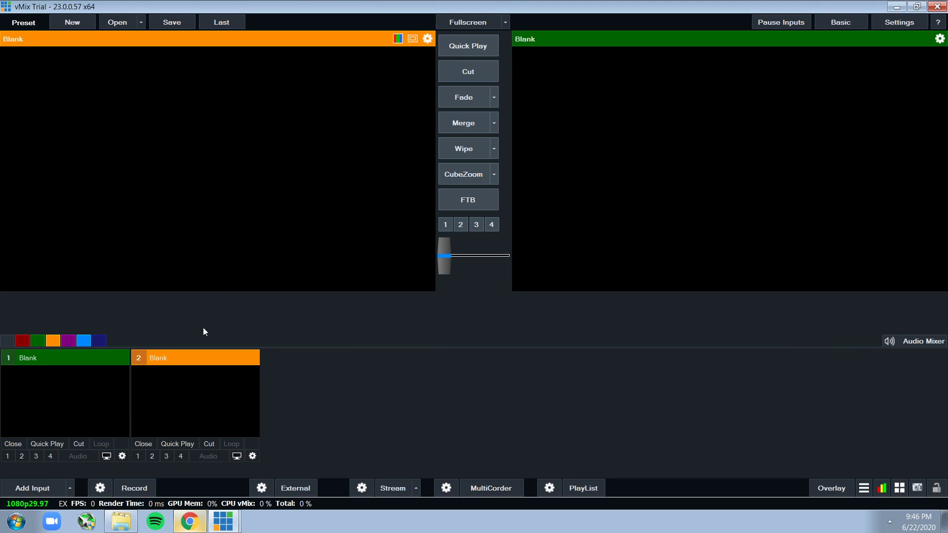
# Bring up the vmix.com download page offering the free 60-day vMix PRO trial.
pyautogui.click(189, 521)
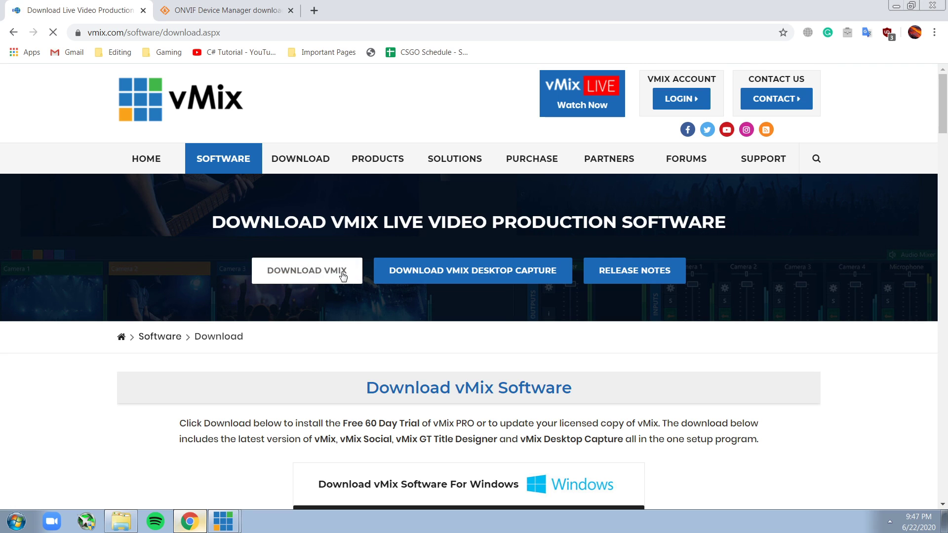
# Reveal the page's full web address, then return to the vMix window with its two blank inputs.
pyautogui.click(477, 29)
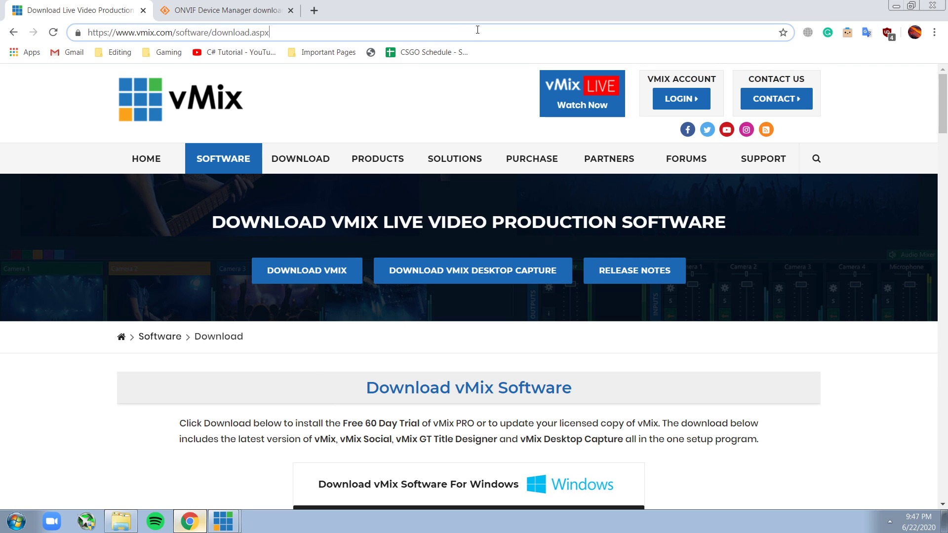
pyautogui.click(226, 519)
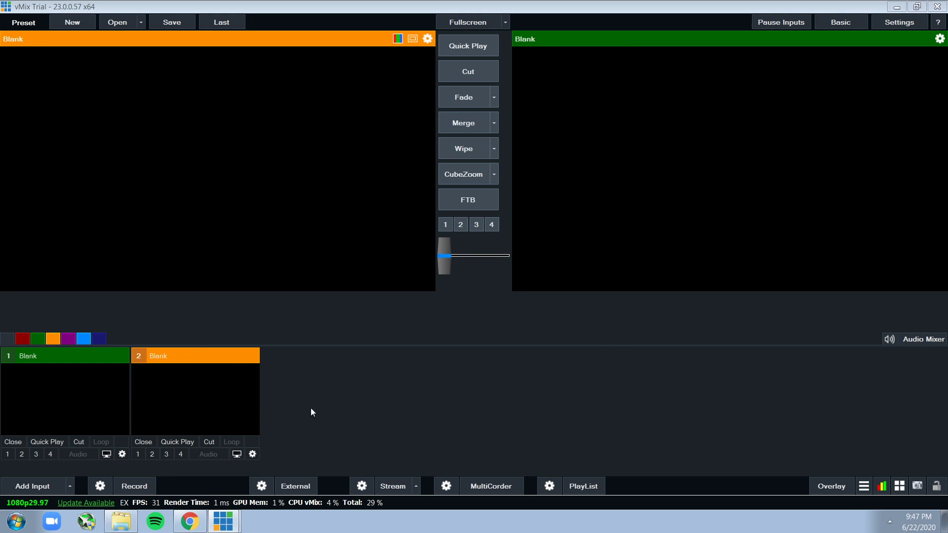
# Add a Stream / SRT input and set its stream type to RTSP over TCP.
pyautogui.click(40, 488)
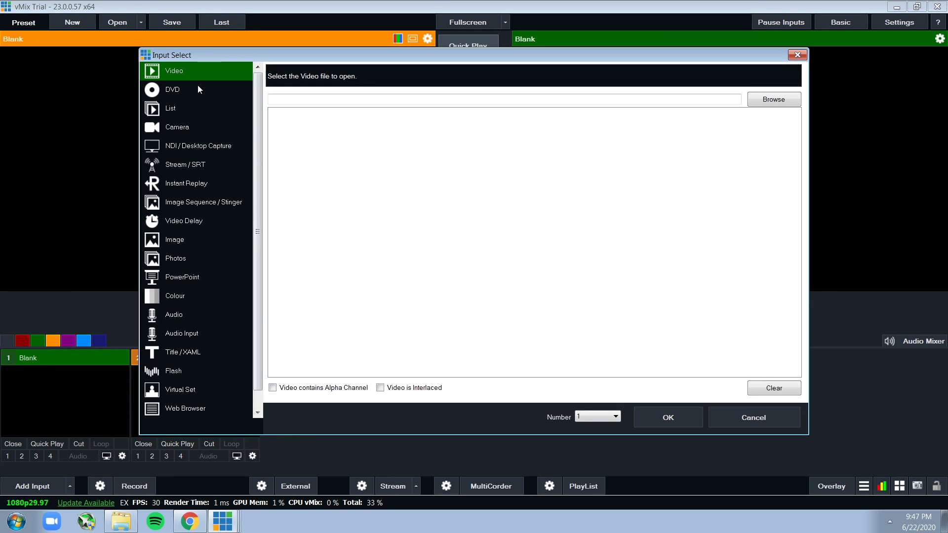
pyautogui.click(191, 165)
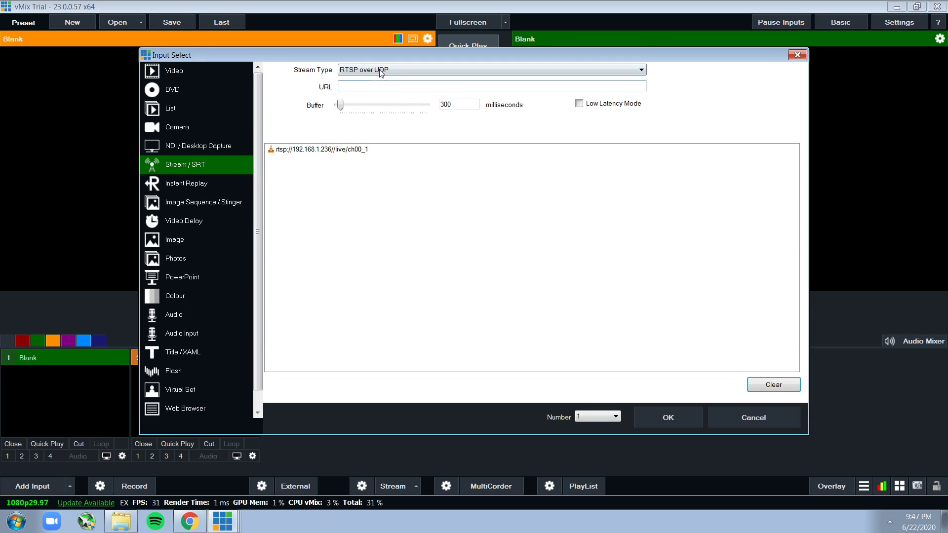
pyautogui.click(377, 70)
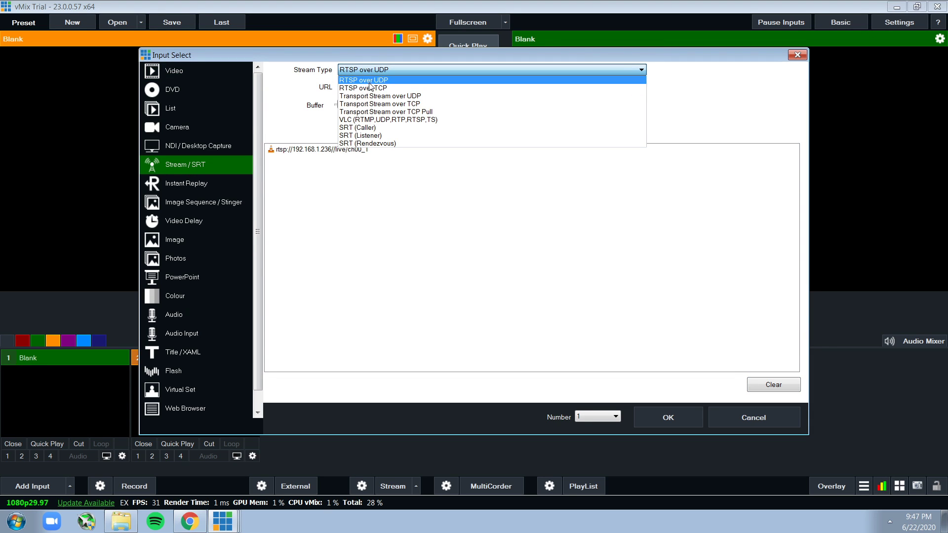
pyautogui.click(370, 87)
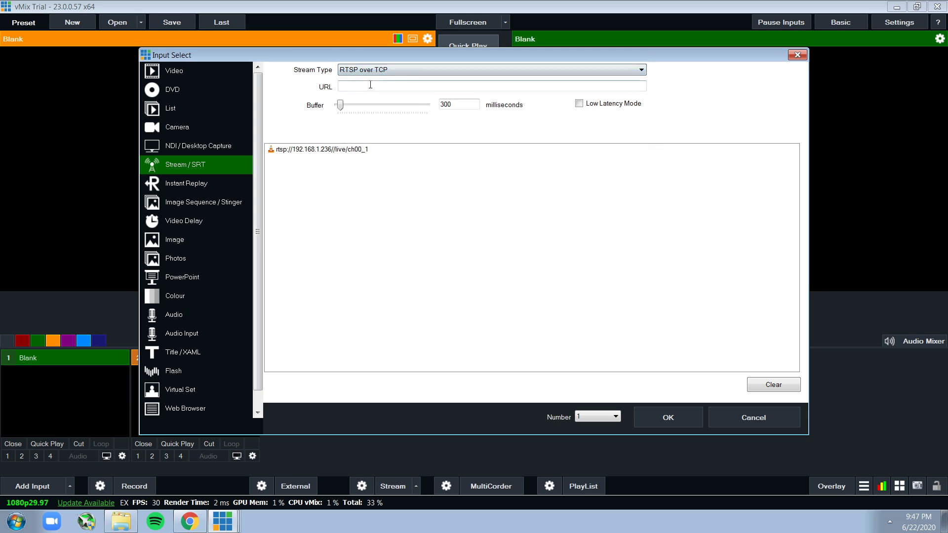
# Copy the camera's stream address from New Text Document.txt on the desktop.
pyautogui.press('super+d')
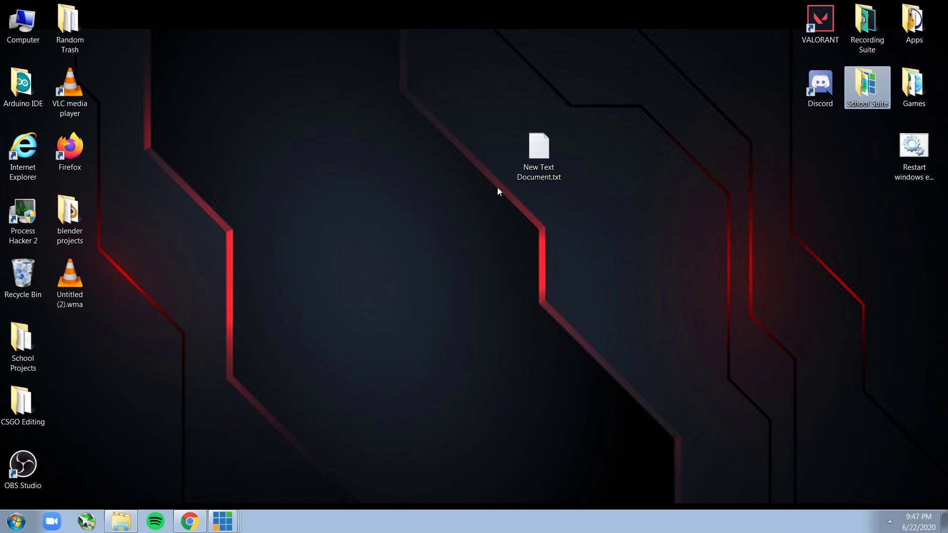
pyautogui.doubleClick(514, 165)
pyautogui.hotkey('ctrl', 'a')
pyautogui.click(135, 61)
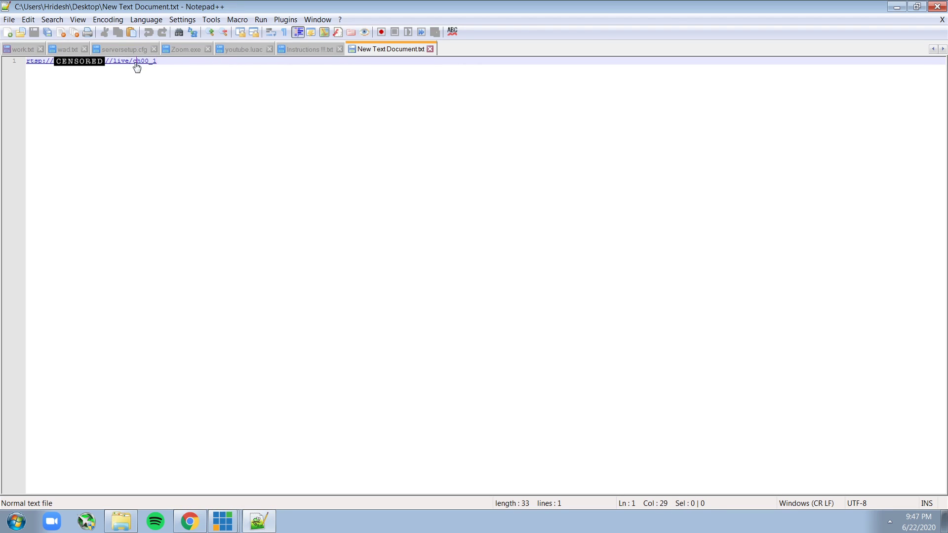
pyautogui.rightClick(134, 62)
pyautogui.click(185, 59)
pyautogui.hotkey('shift', 'Home')
pyautogui.click(169, 63)
pyautogui.rightClick(141, 59)
pyautogui.click(936, 6)
pyautogui.click(936, 6)
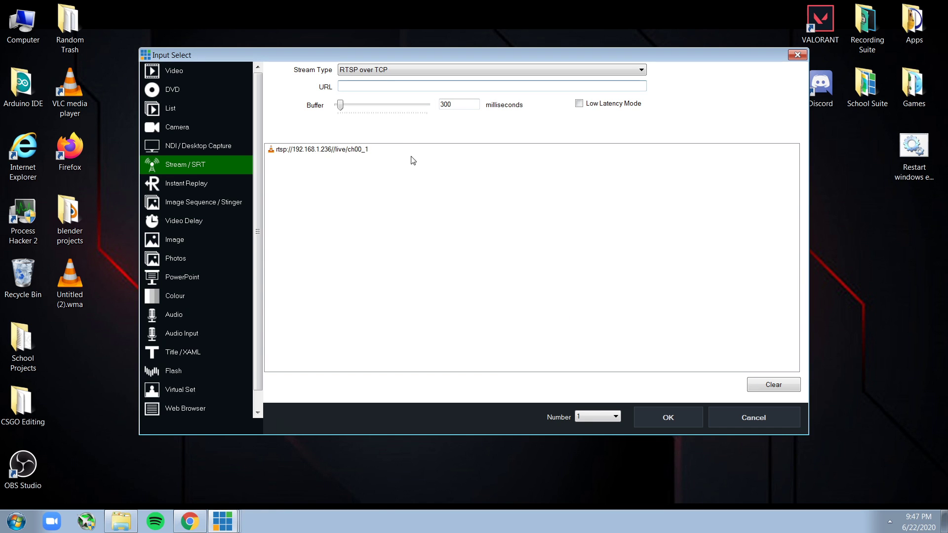
# Paste the camera's stream address into the input and set the buffer to 10 ms.
pyautogui.write('rtsp://192.168.1.236//live/ch00_1')
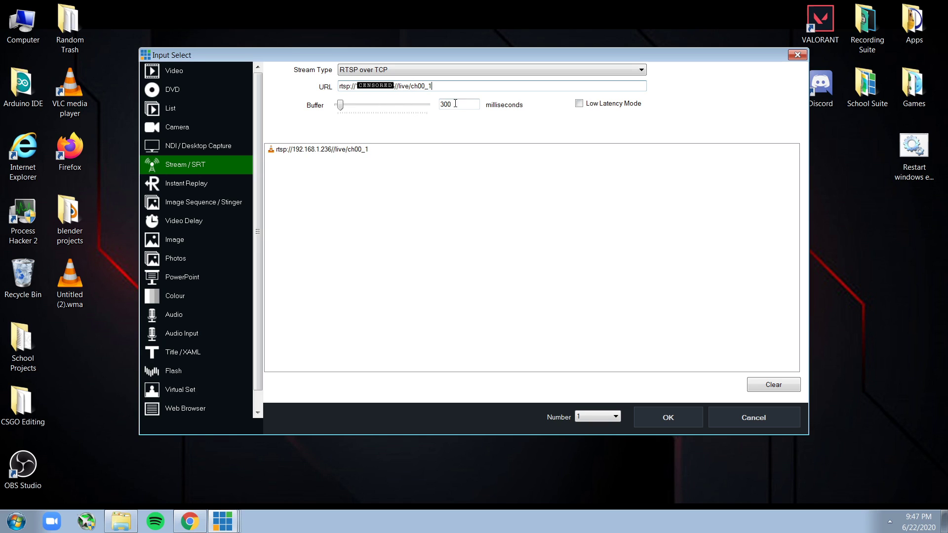
pyautogui.press('Tab')
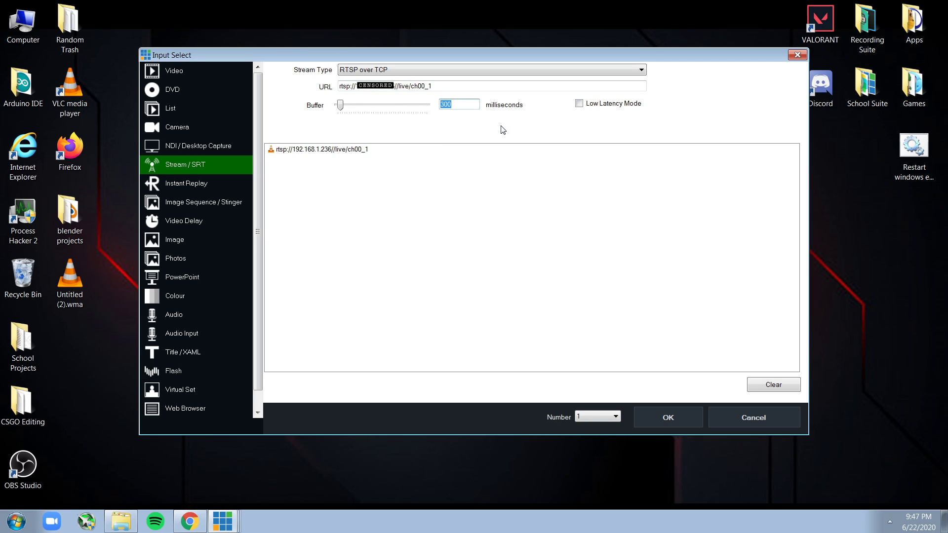
pyautogui.write('10')
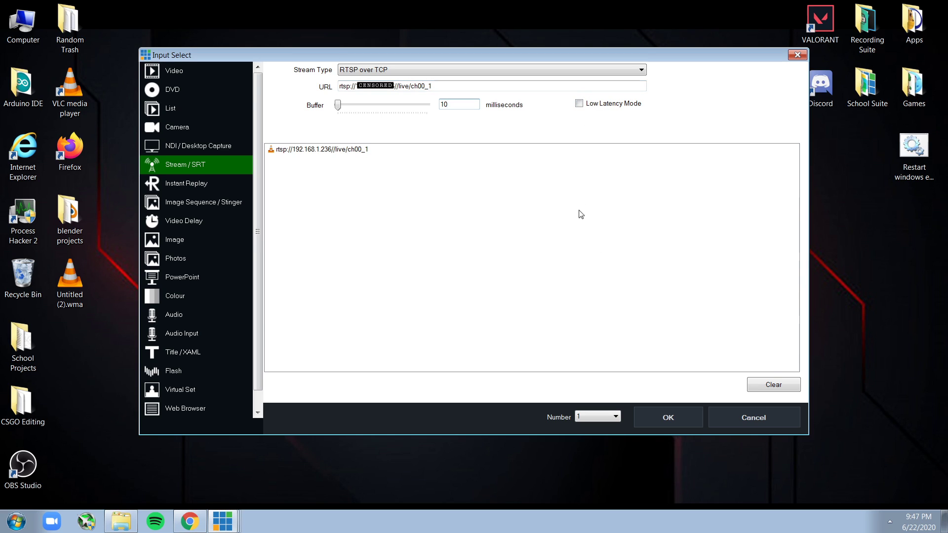
# Add the RTSP over TCP stream input, then quit vMix to restart it.
pyautogui.click(655, 412)
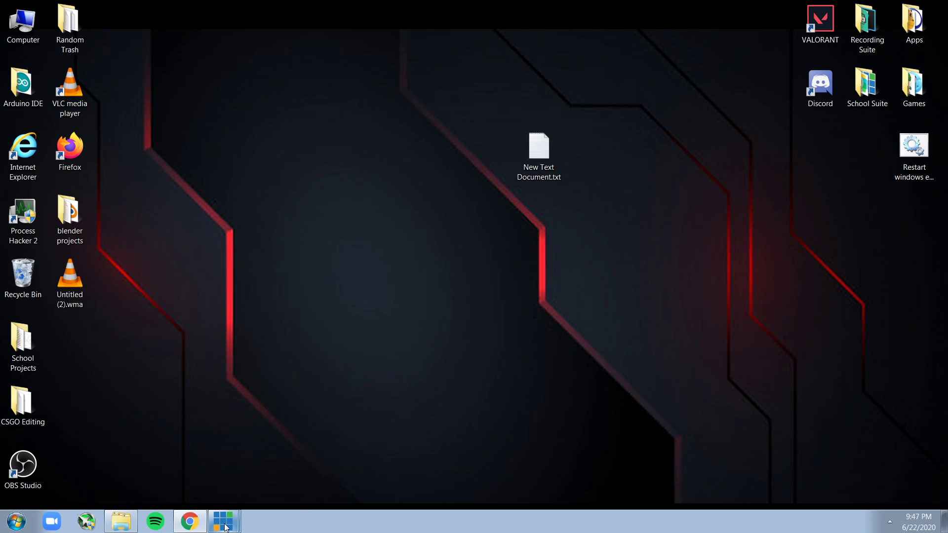
pyautogui.hotkey('alt', 'F4')
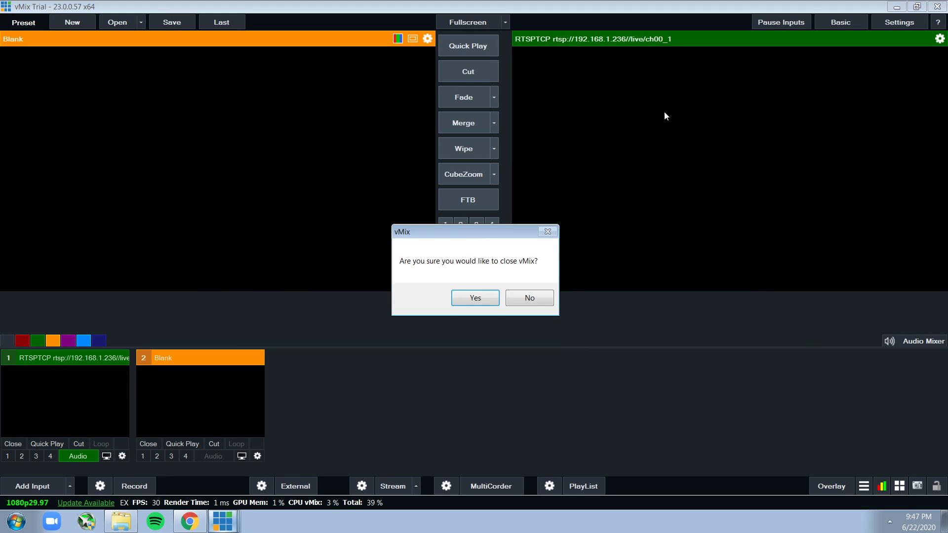
pyautogui.press('Escape')
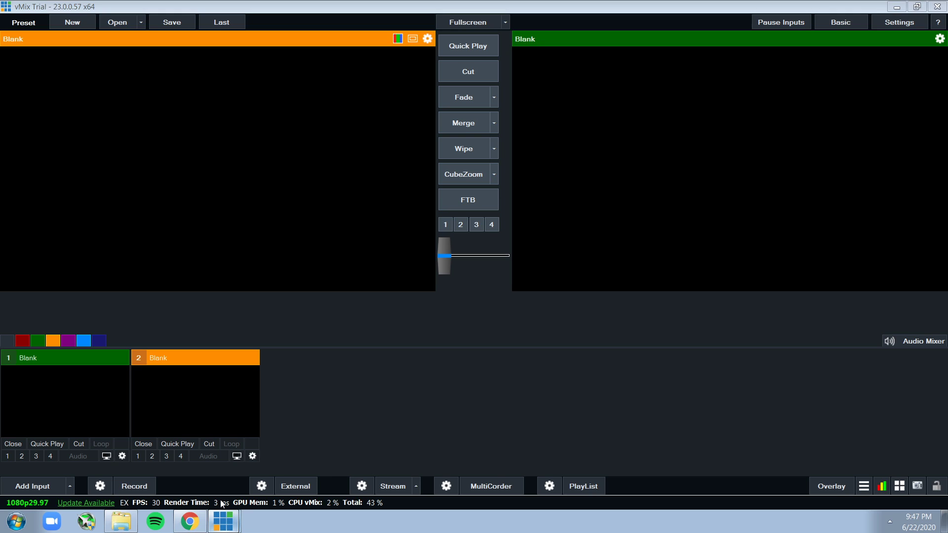
# In the reopened vMix, add a Stream / SRT input from the saved camera address with a 10 ms buffer.
pyautogui.click(224, 517)
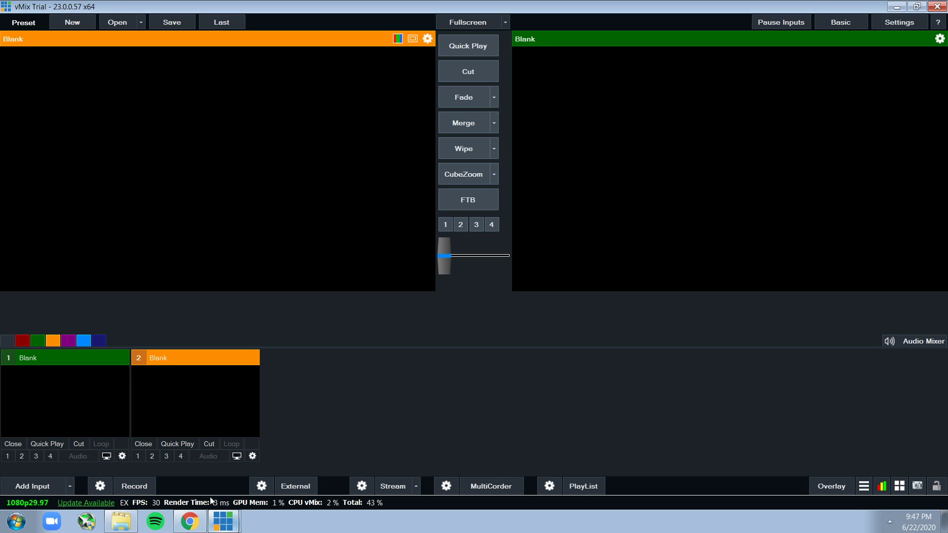
pyautogui.click(65, 483)
pyautogui.click(197, 184)
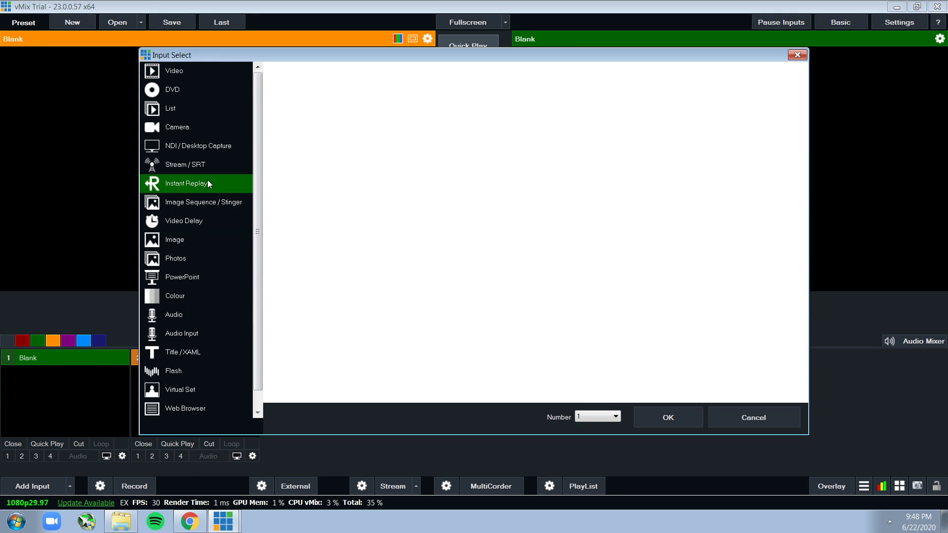
pyautogui.click(187, 164)
pyautogui.click(385, 149)
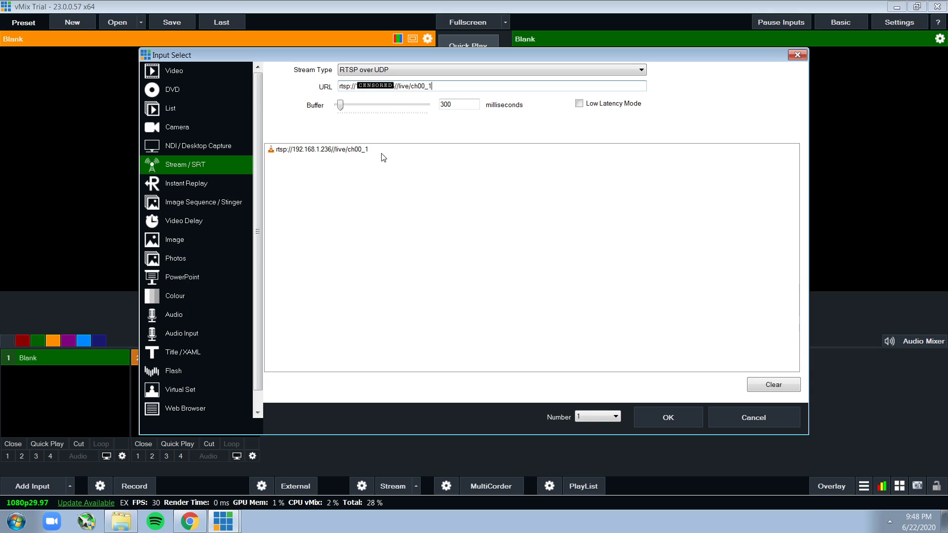
pyautogui.press('Tab')
pyautogui.write('10')
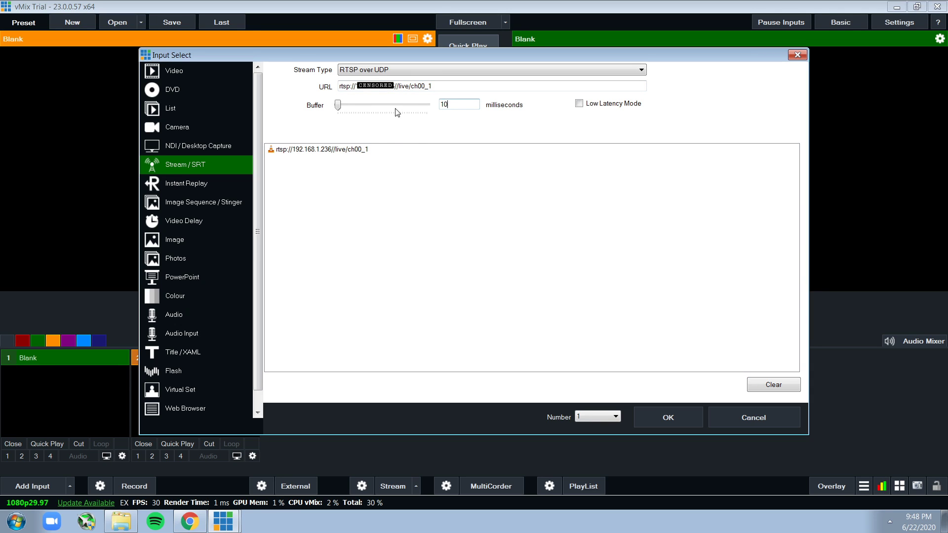
pyautogui.press('Return')
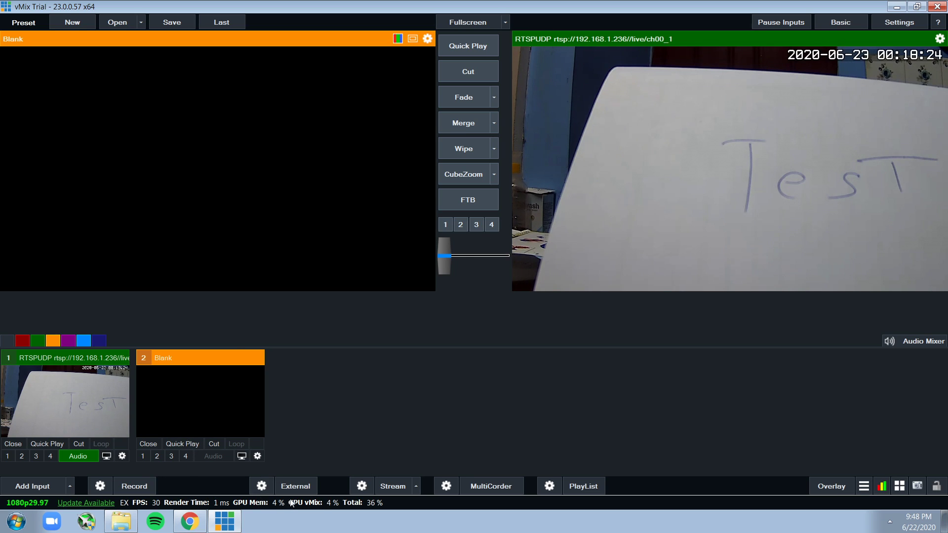
# Open External Output Settings and review the available frame rate choices.
pyautogui.click(265, 487)
pyautogui.click(307, 469)
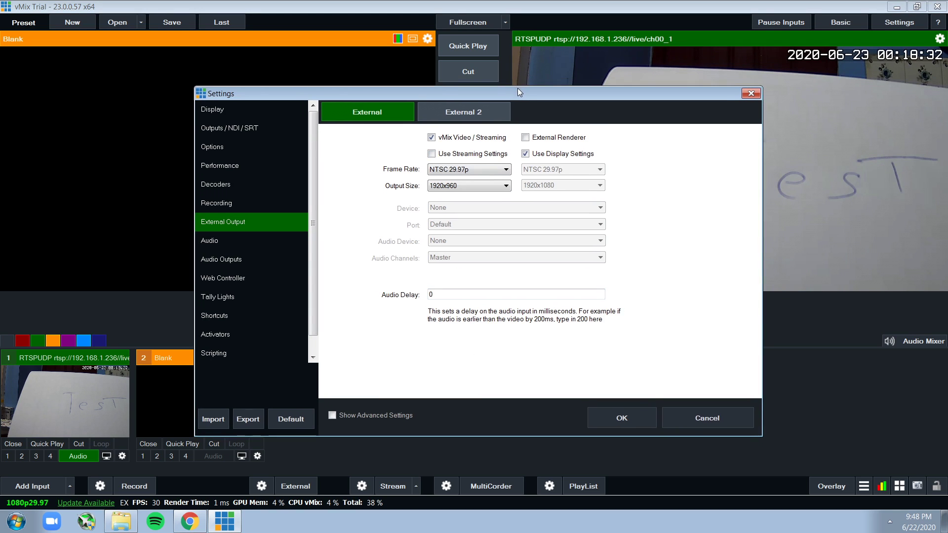
pyautogui.moveTo(517, 88); pyautogui.dragTo(656, 33)
pyautogui.click(675, 97)
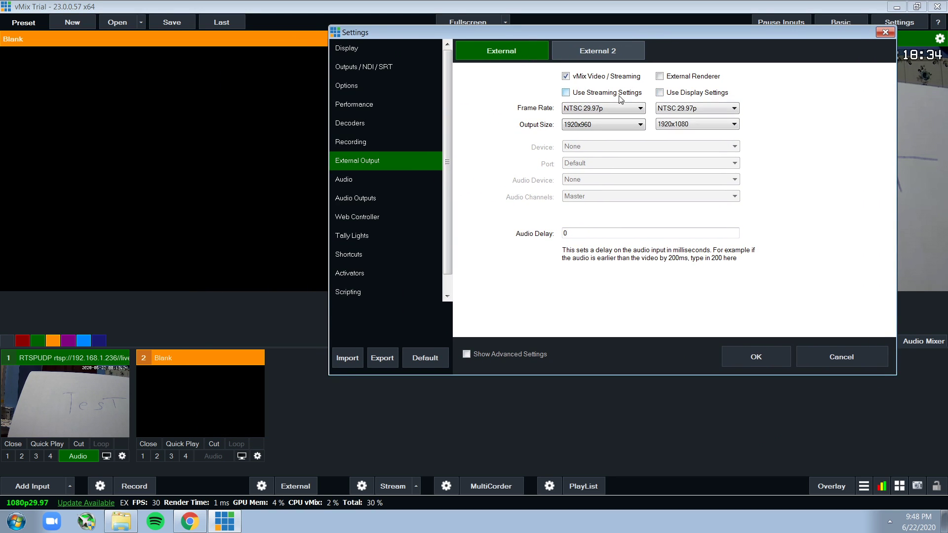
pyautogui.click(680, 109)
pyautogui.click(620, 108)
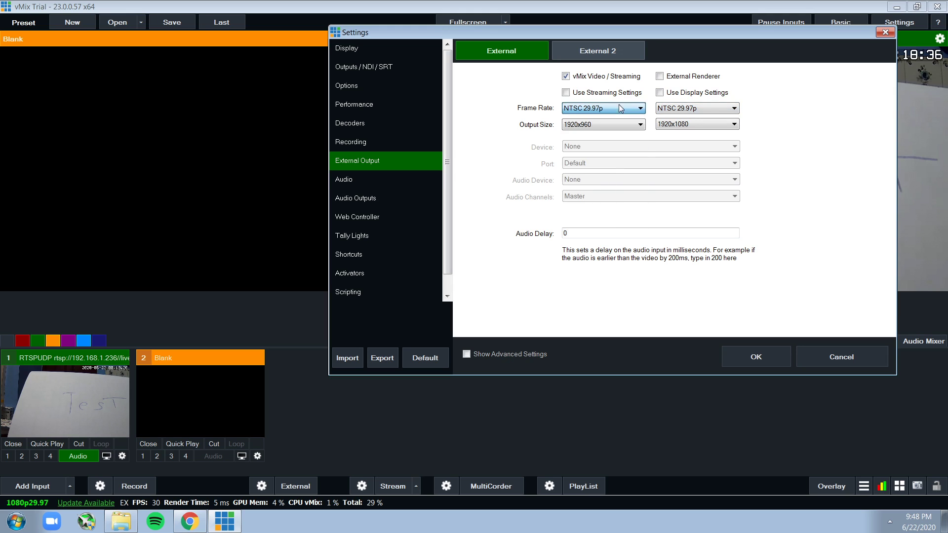
pyautogui.click(669, 108)
pyautogui.click(627, 111)
pyautogui.click(626, 124)
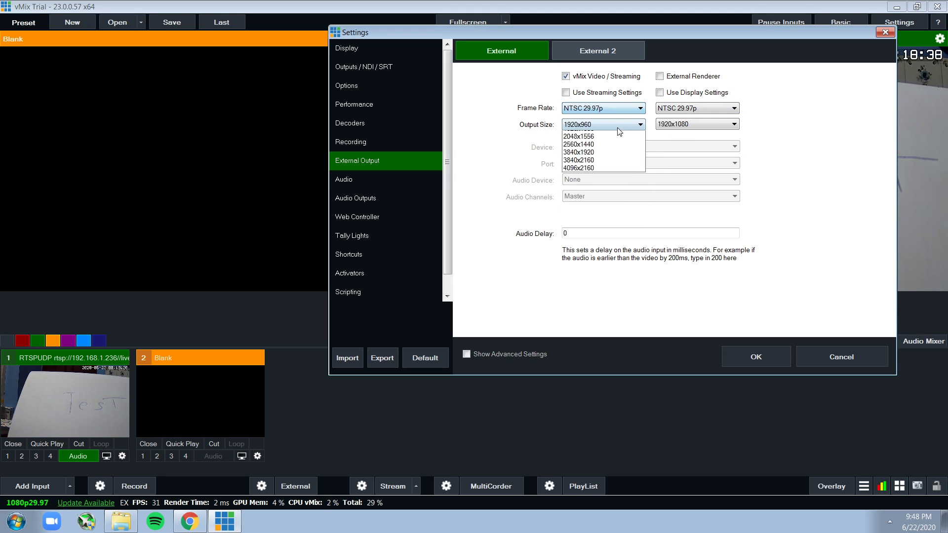
# Review the output size options, then tick Use Streaming Settings and Use Display Settings.
pyautogui.click(689, 124)
pyautogui.click(625, 125)
pyautogui.click(676, 125)
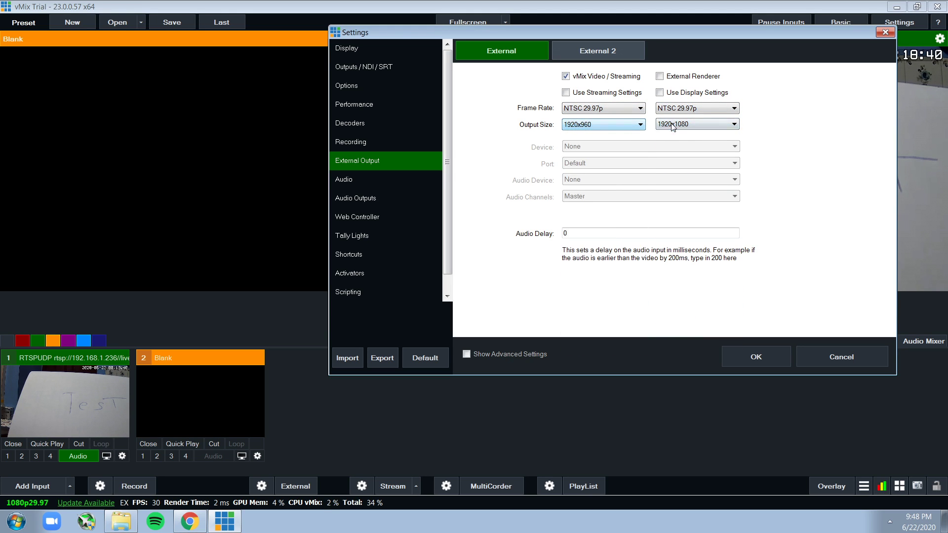
pyautogui.click(685, 125)
pyautogui.click(689, 110)
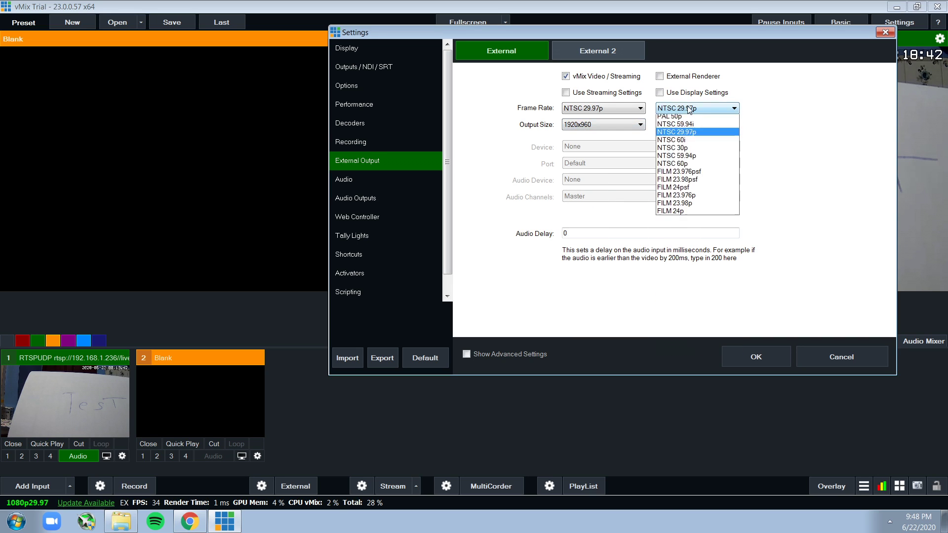
pyautogui.click(689, 109)
pyautogui.click(660, 92)
pyautogui.click(566, 93)
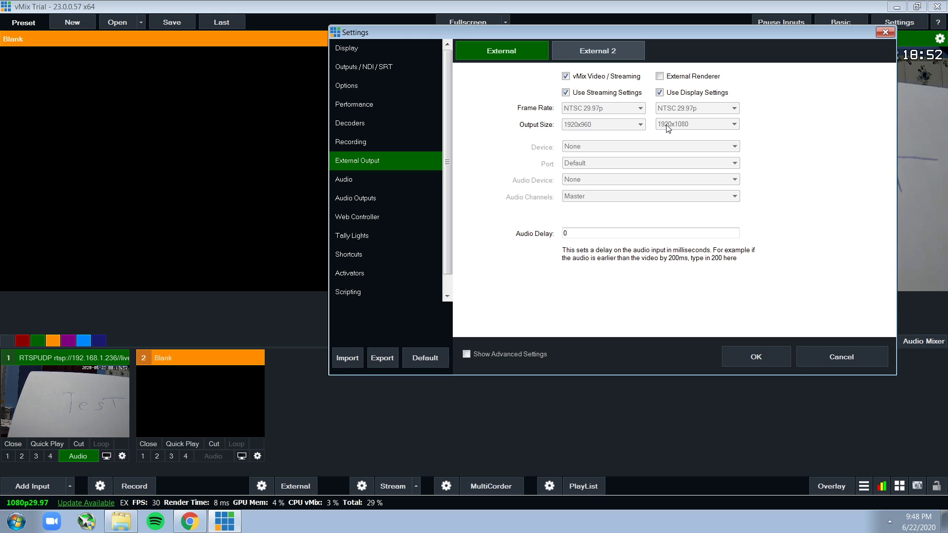
# Save the external output settings, turn on External output, and bring up the School Suite folder.
pyautogui.click(751, 363)
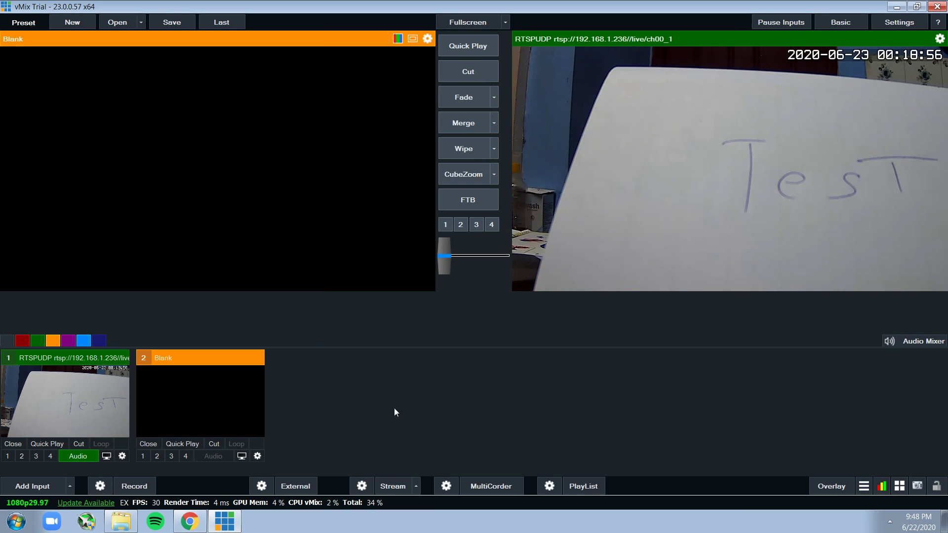
pyautogui.click(290, 487)
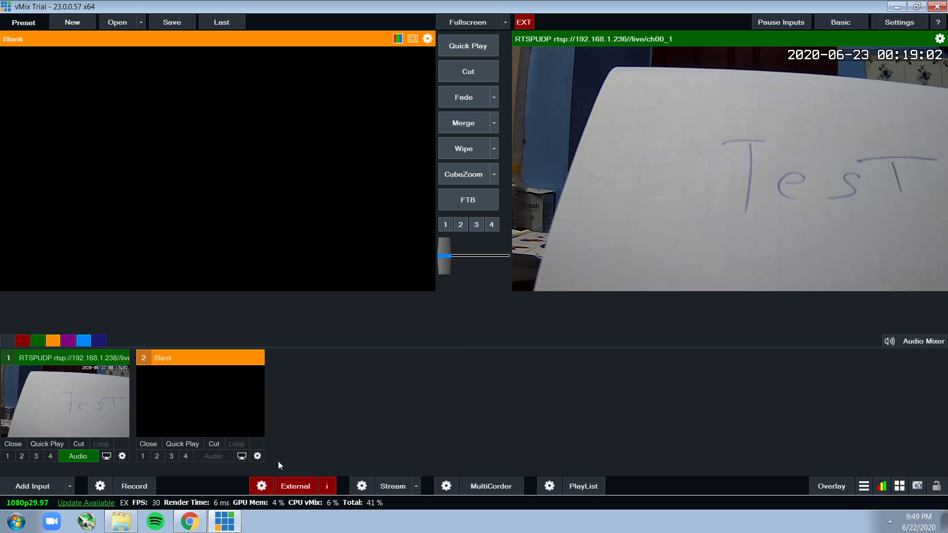
pyautogui.click(121, 521)
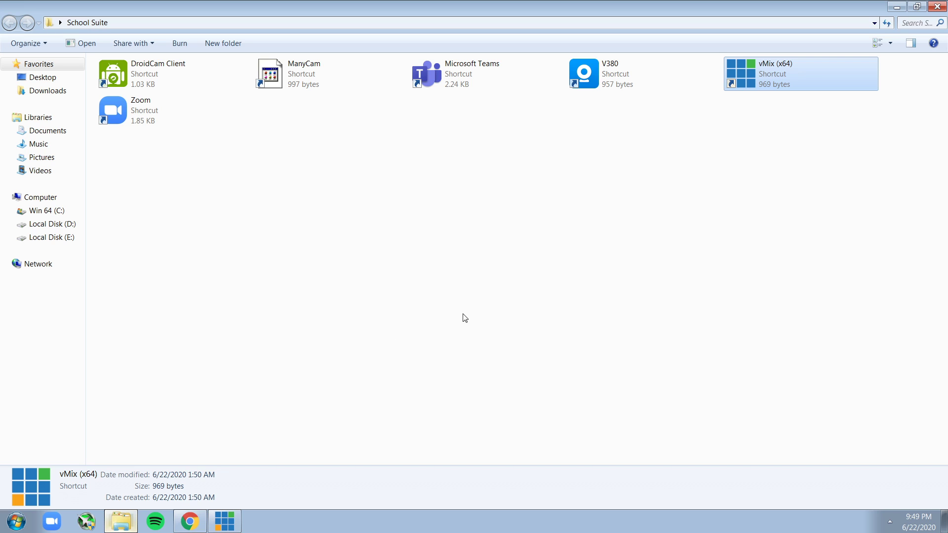
# Launch Zoom from its School Suite shortcut and start a New Meeting.
pyautogui.click(146, 123)
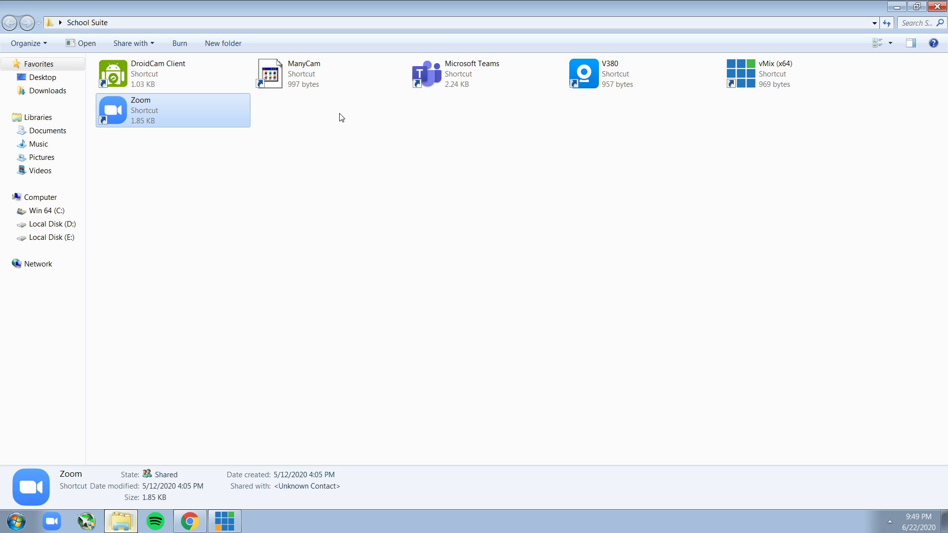
pyautogui.doubleClick(134, 124)
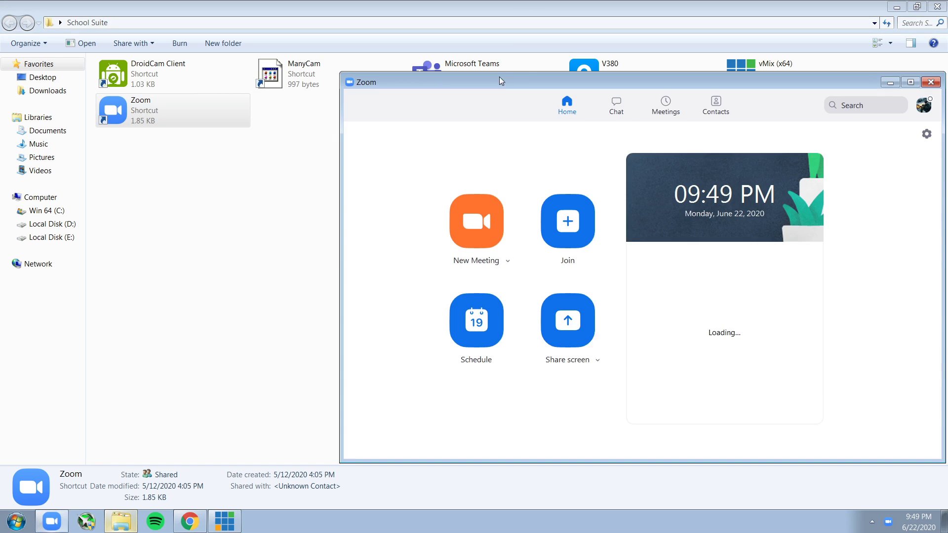
pyautogui.click(424, 253)
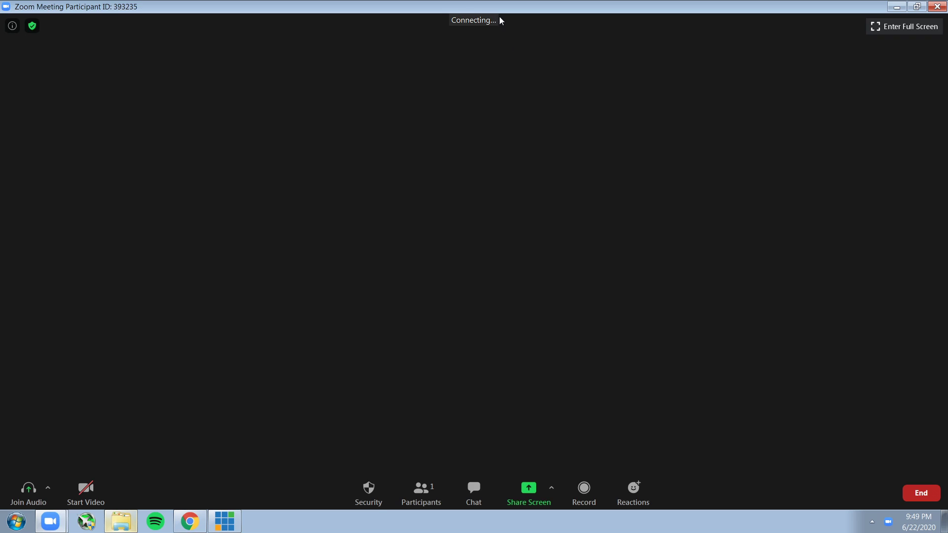
# Join the meeting audio from the computer, mute the microphone, and open Video settings.
pyautogui.click(483, 224)
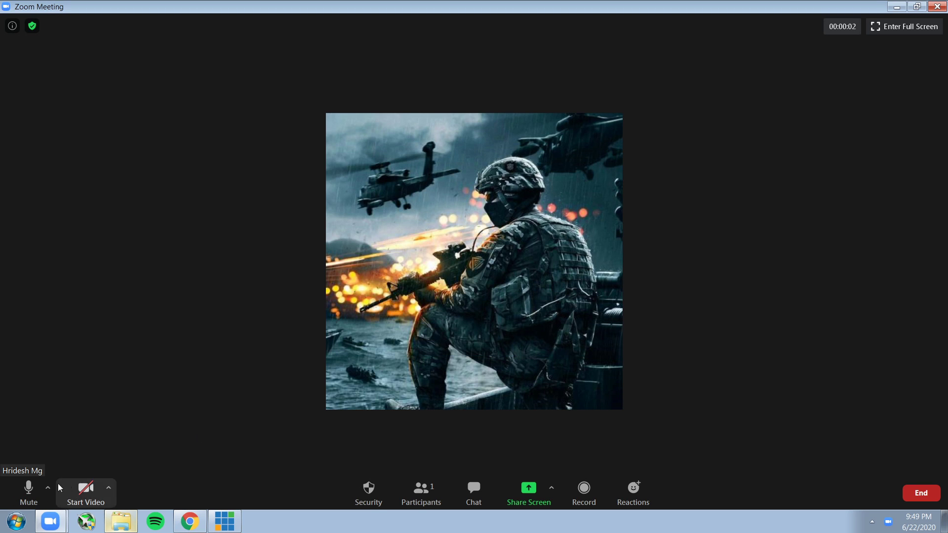
pyautogui.hotkey('alt', 'a')
pyautogui.click(33, 25)
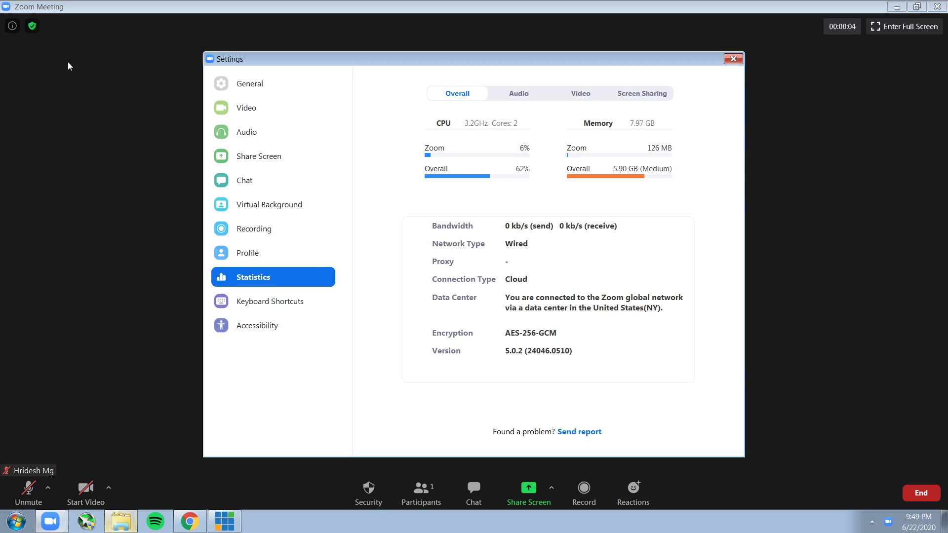
pyautogui.click(234, 110)
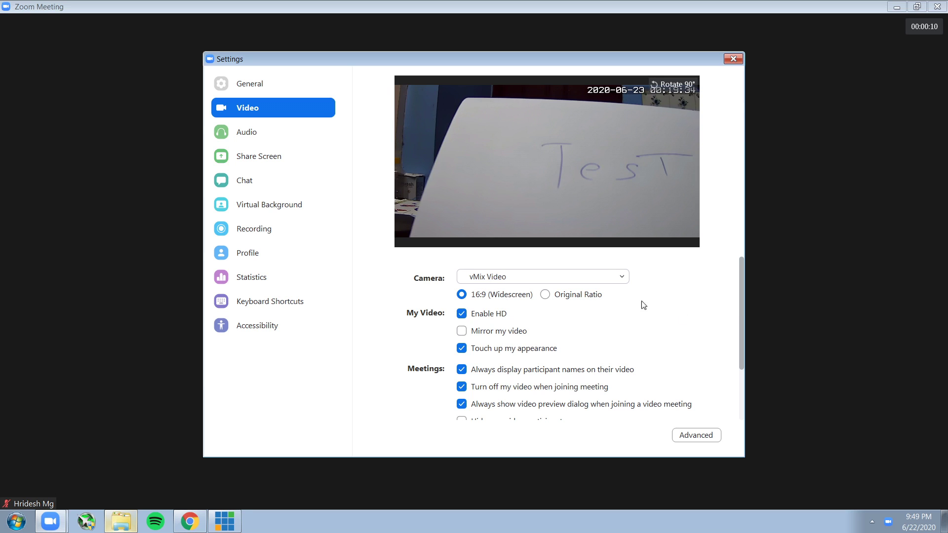
pyautogui.moveTo(418, 58); pyautogui.dragTo(192, 50)
# Use vMix Video as the camera at Original Ratio, start video, and switch to vMix.
pyautogui.click(274, 269)
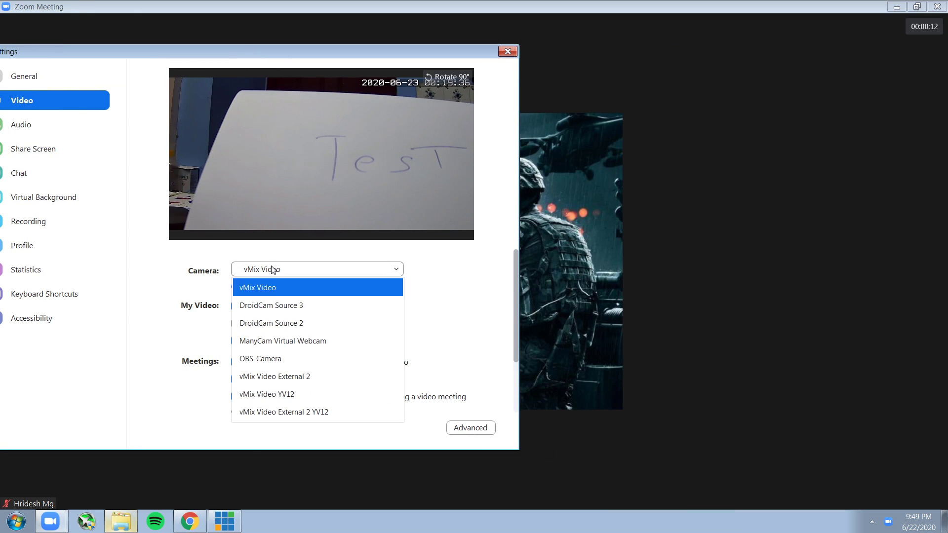
pyautogui.click(283, 287)
pyautogui.click(284, 270)
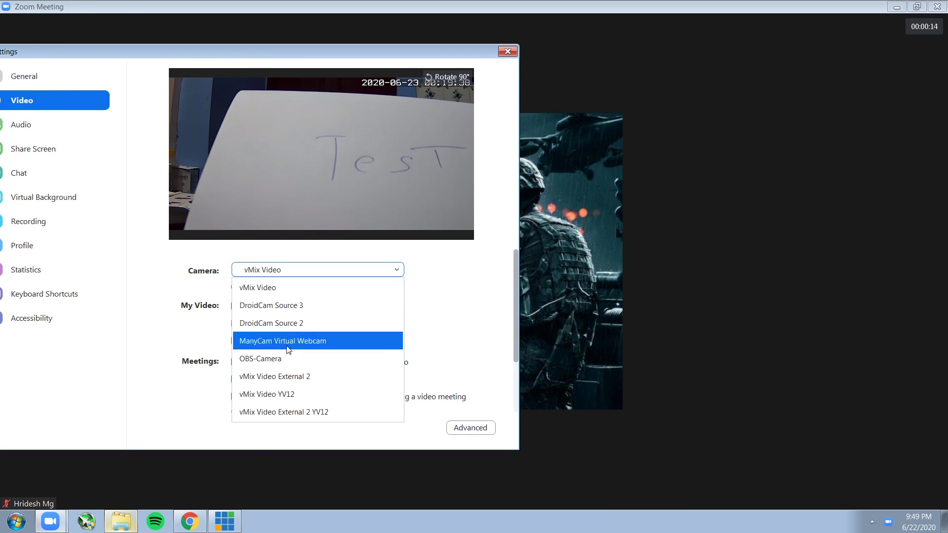
pyautogui.click(310, 287)
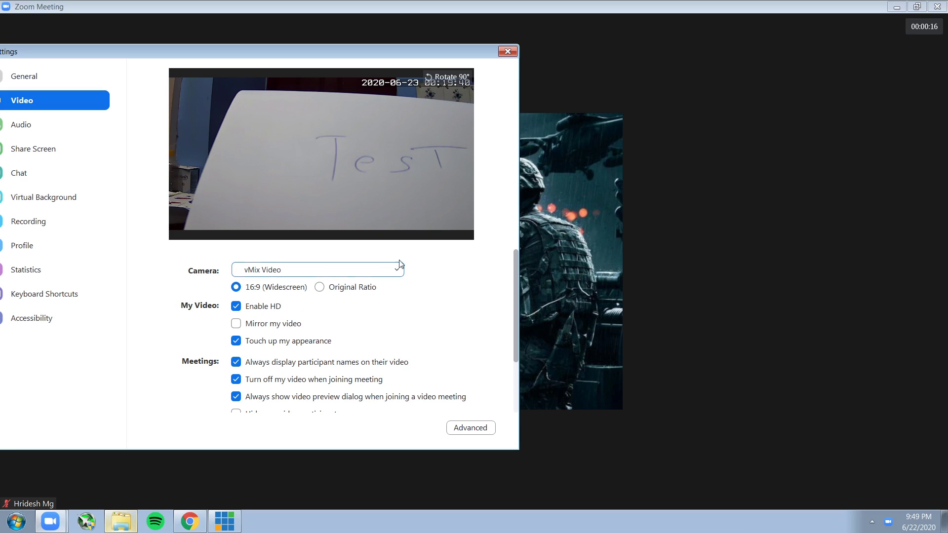
pyautogui.click(320, 287)
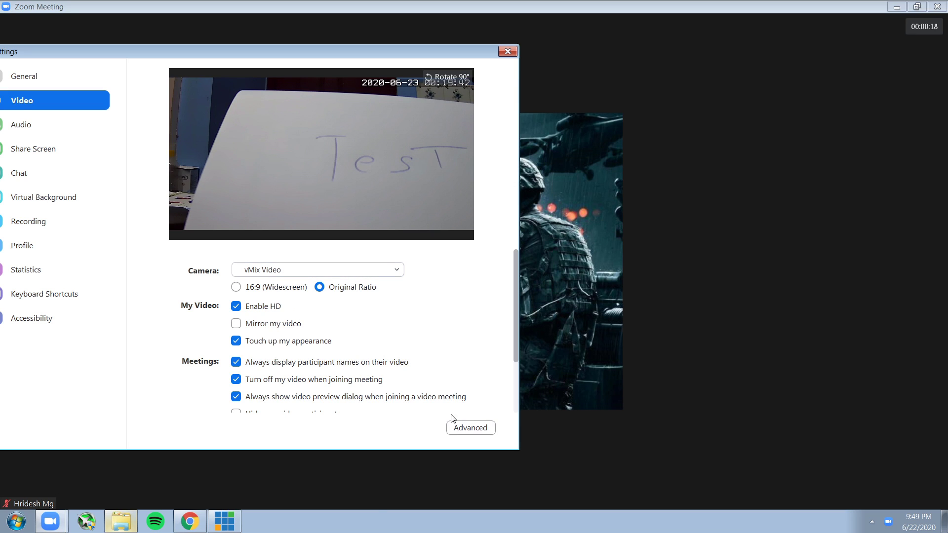
pyautogui.click(508, 51)
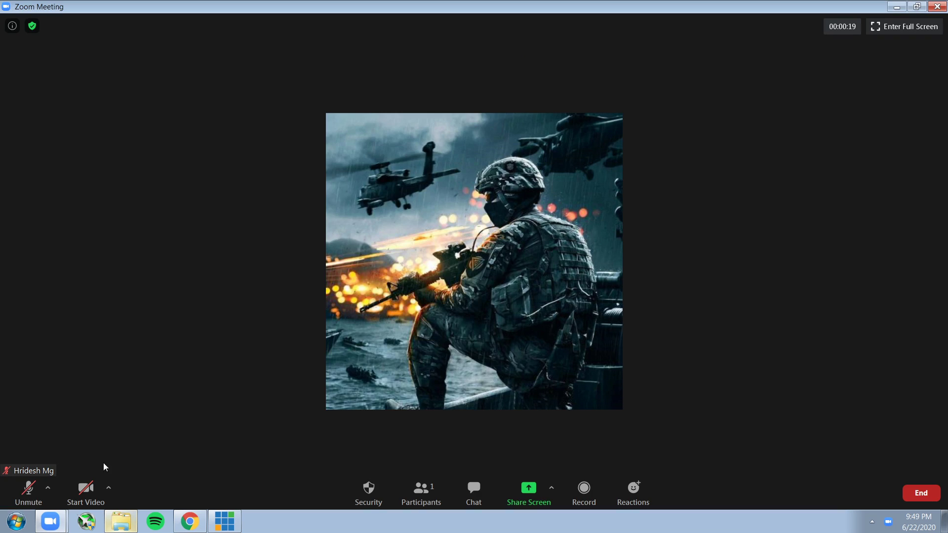
pyautogui.click(87, 490)
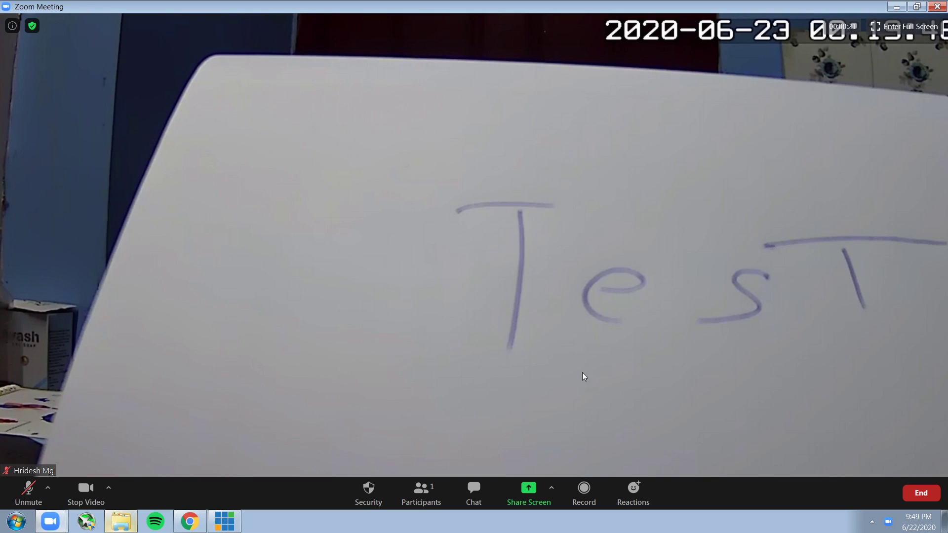
pyautogui.click(225, 520)
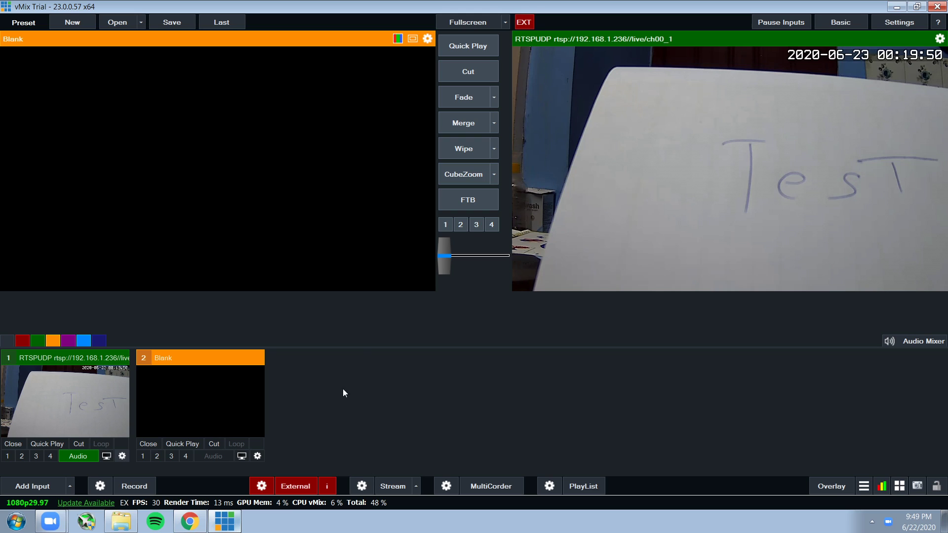
# Enable Sharpen and Mirror on camera input 1, leaving deinterlace blending off.
pyautogui.click(939, 38)
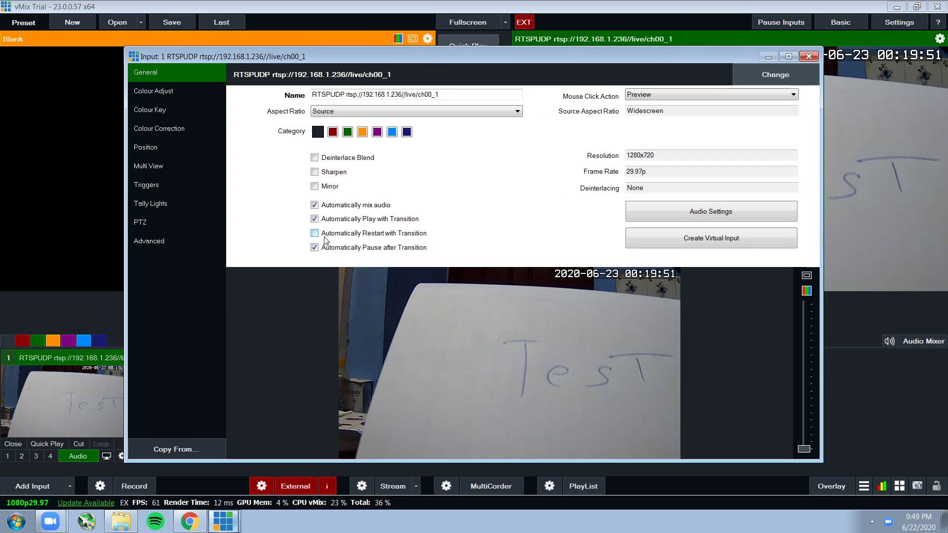
pyautogui.click(317, 172)
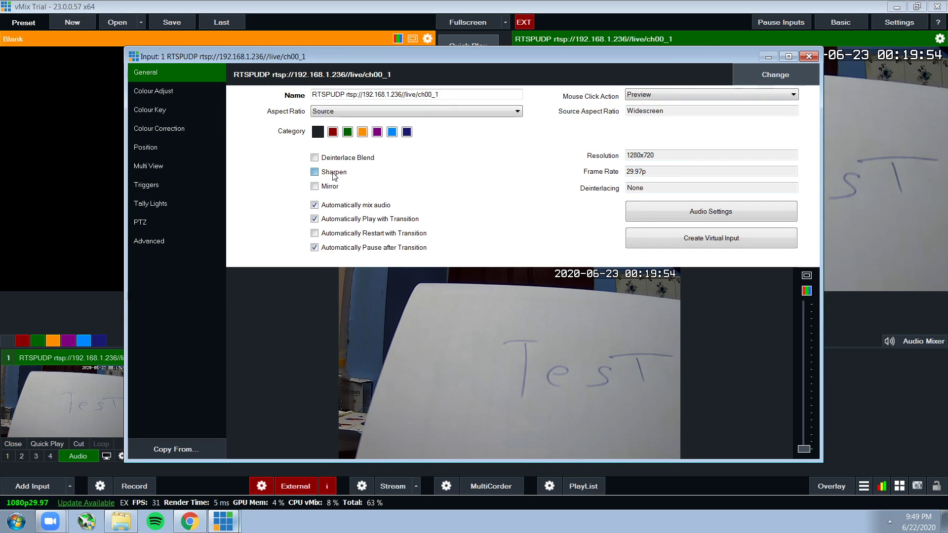
pyautogui.click(325, 188)
pyautogui.click(352, 159)
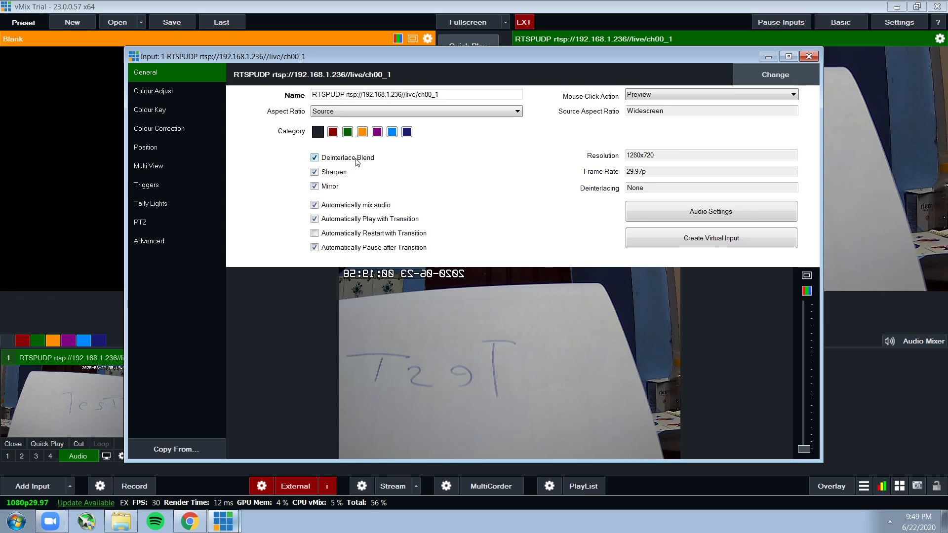
pyautogui.click(315, 158)
# Try red, green and blue colour adjustments, then reset them all to zero.
pyautogui.click(173, 92)
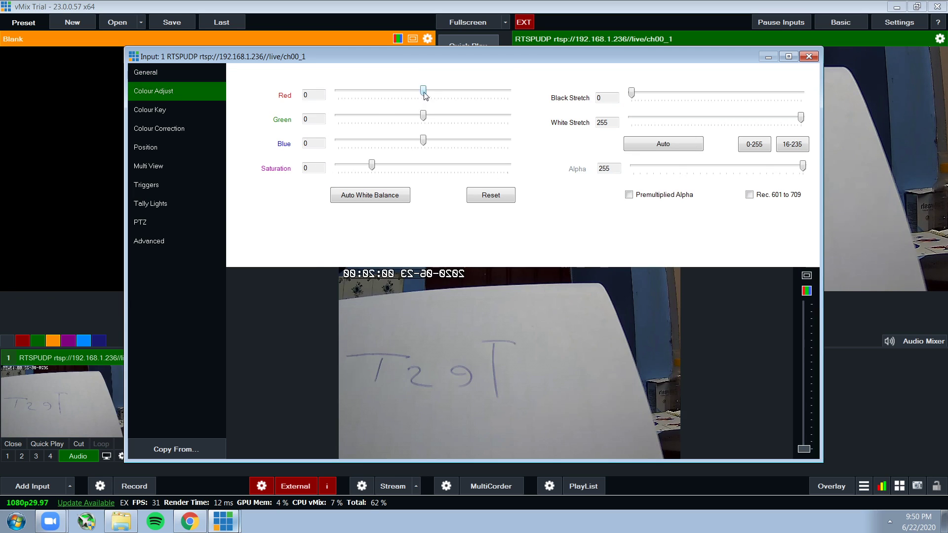
pyautogui.moveTo(423, 91); pyautogui.dragTo(504, 90)
pyautogui.moveTo(423, 116); pyautogui.dragTo(329, 127)
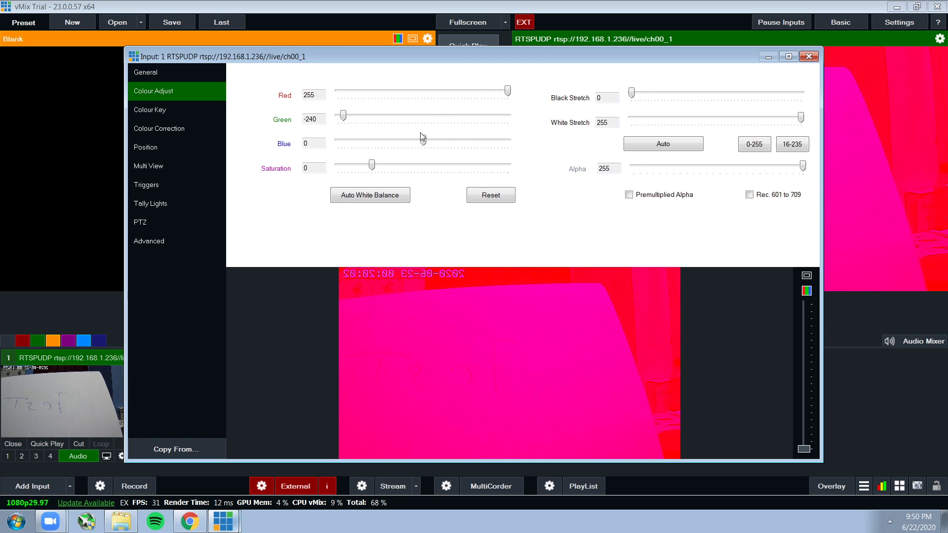
pyautogui.moveTo(423, 140); pyautogui.dragTo(542, 160)
pyautogui.click(482, 197)
pyautogui.click(368, 197)
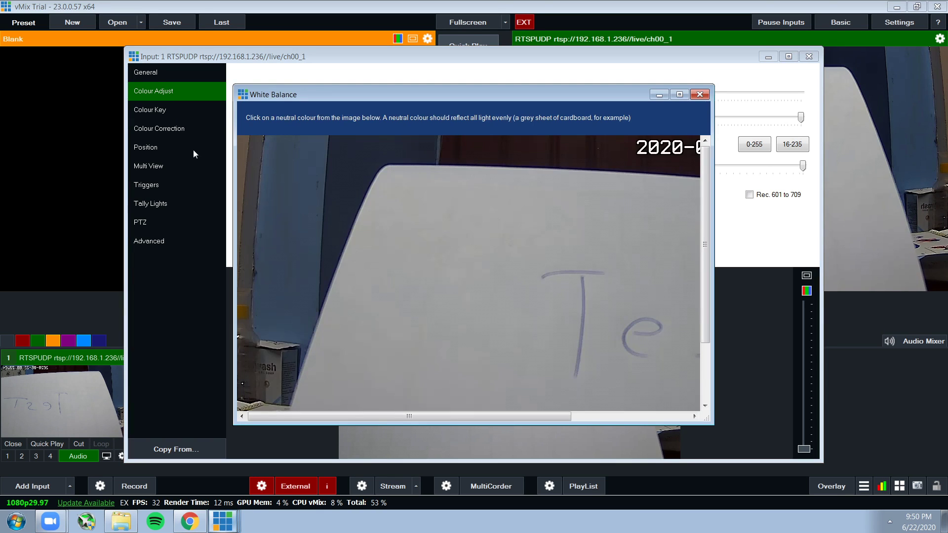
pyautogui.click(385, 209)
# Experiment with the lift, gamma and gain colour correction wheels, reset gamma, and close settings.
pyautogui.click(168, 115)
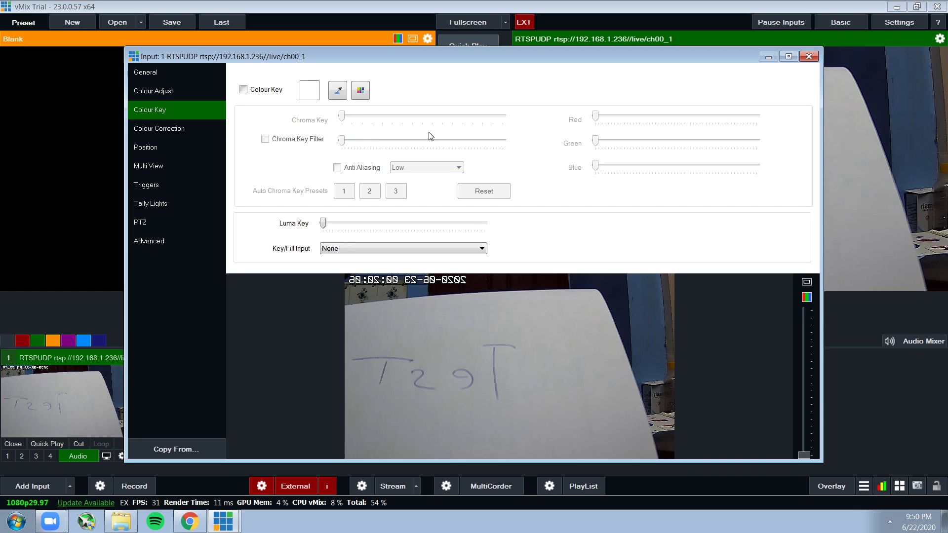
pyautogui.click(176, 128)
pyautogui.moveTo(386, 158); pyautogui.dragTo(391, 155)
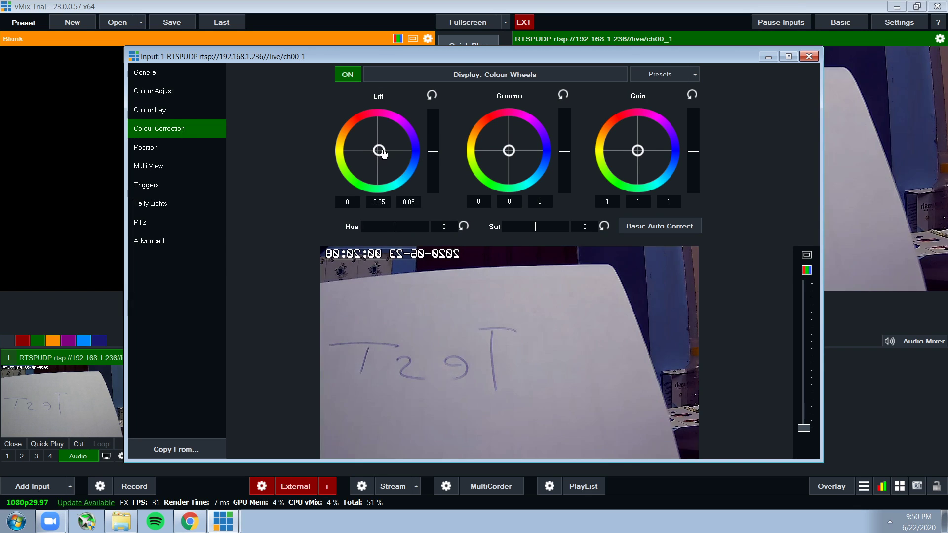
pyautogui.moveTo(507, 156); pyautogui.dragTo(501, 161)
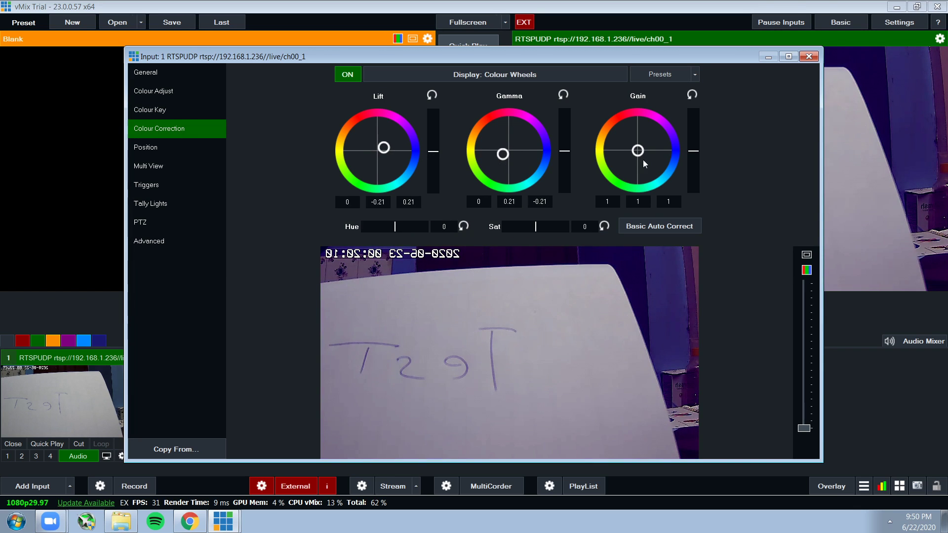
pyautogui.moveTo(637, 151); pyautogui.dragTo(652, 156)
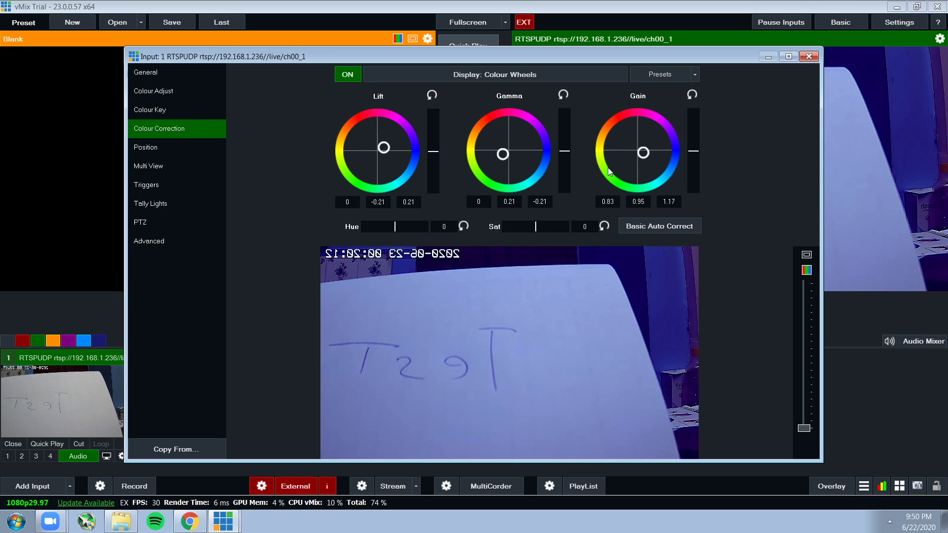
pyautogui.click(643, 228)
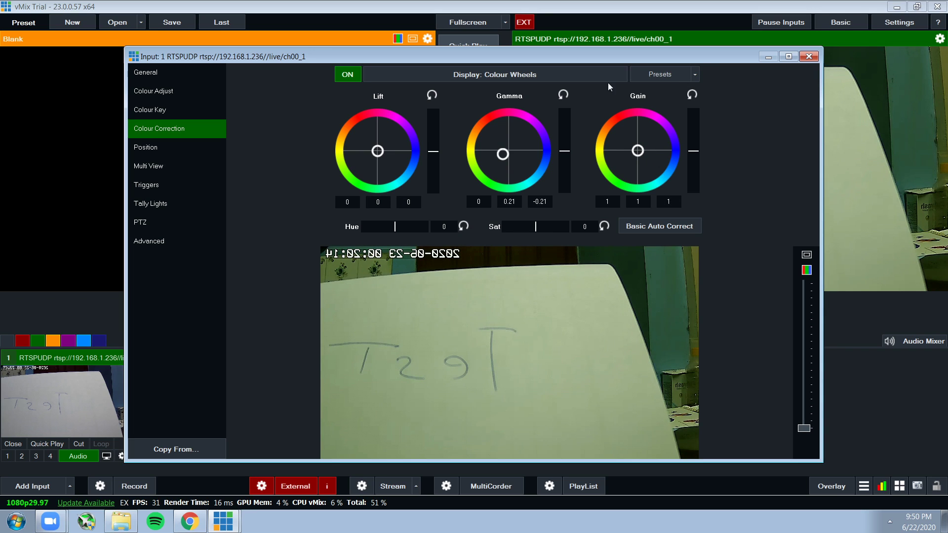
pyautogui.click(562, 95)
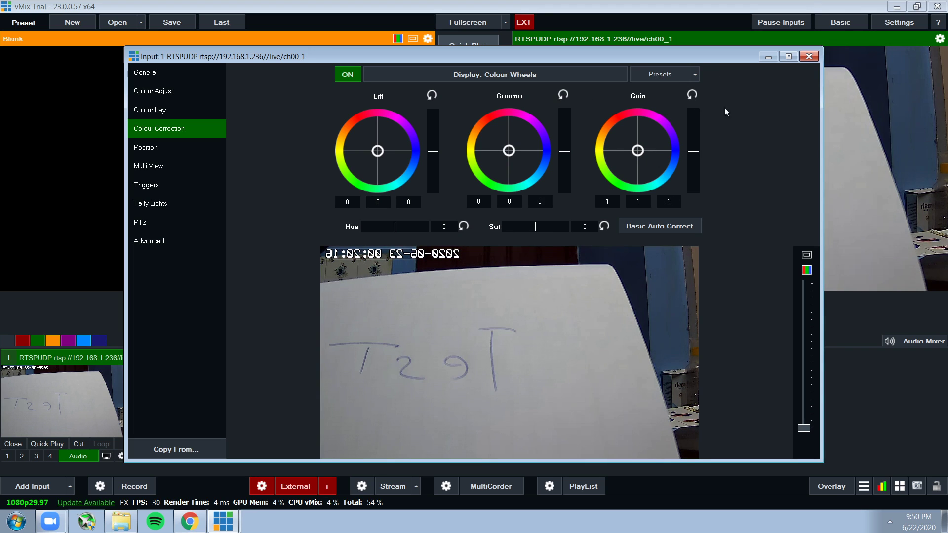
pyautogui.click(808, 57)
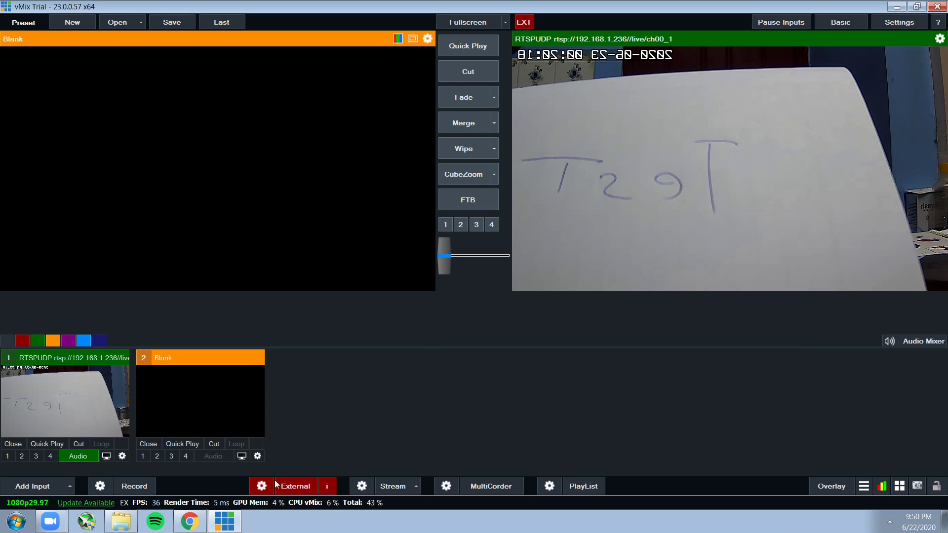
# Bring the Zoom meeting forward and restore, then re-maximize, its window.
pyautogui.click(59, 513)
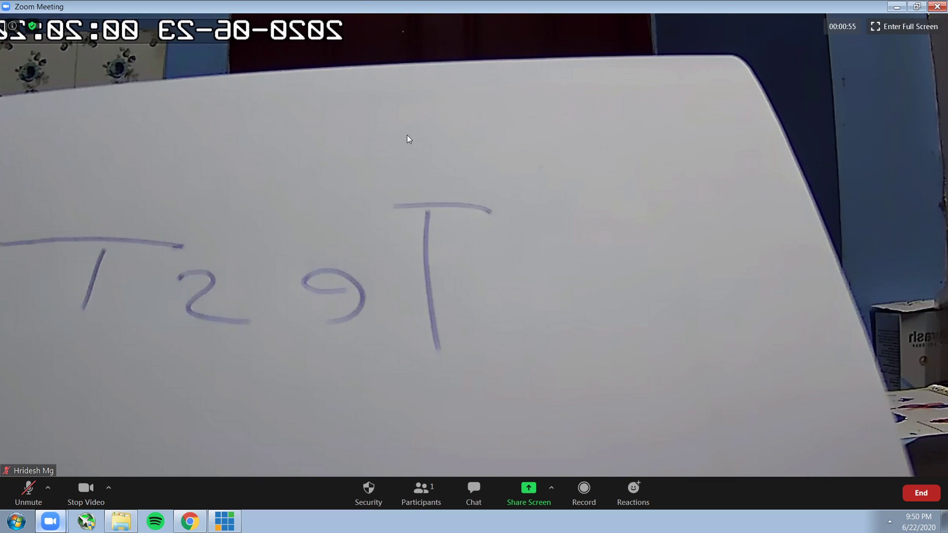
pyautogui.press('super+Down')
pyautogui.press('super+Up')
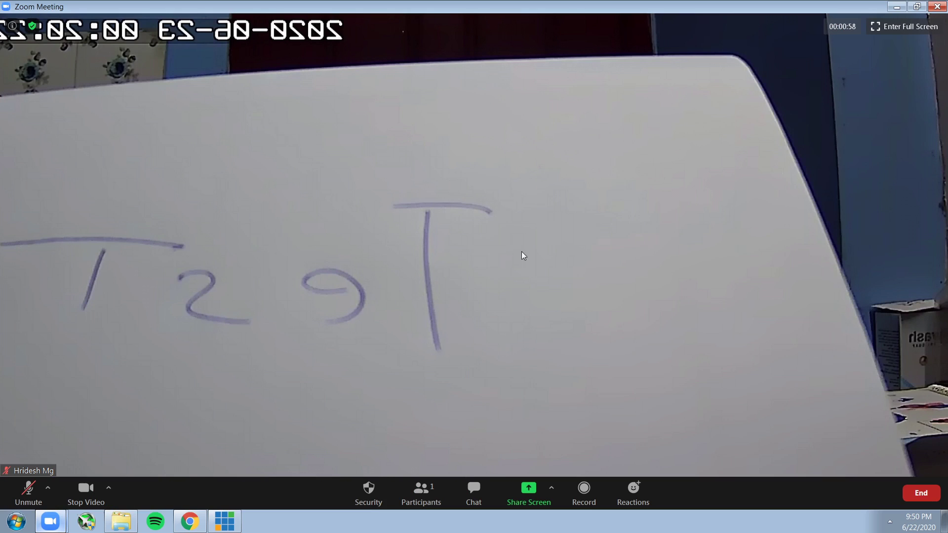